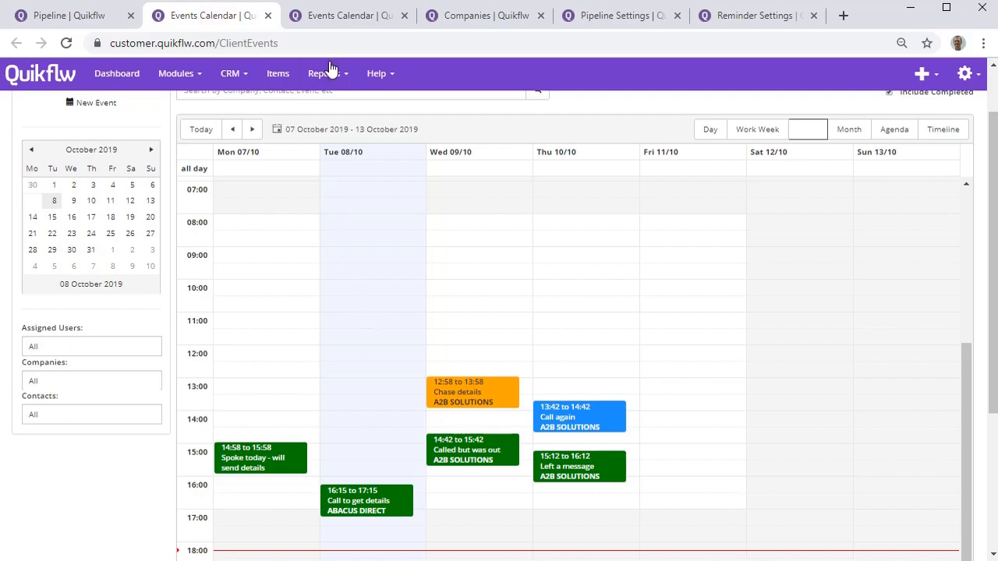
Look over the open A2B SOLUTIONS event details, the Companies list and the Pipeline Settings page.
click(339, 24)
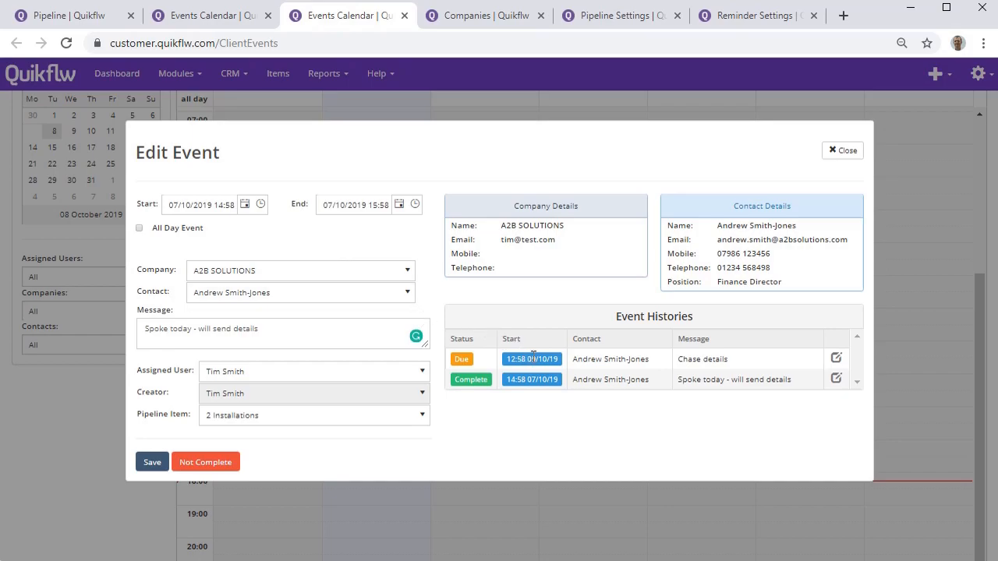
click(495, 16)
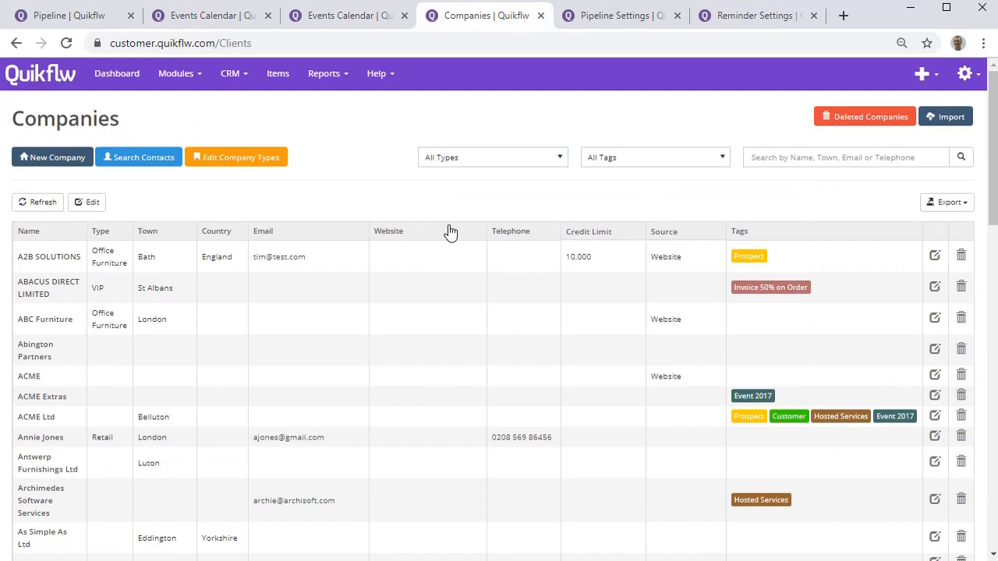
click(630, 16)
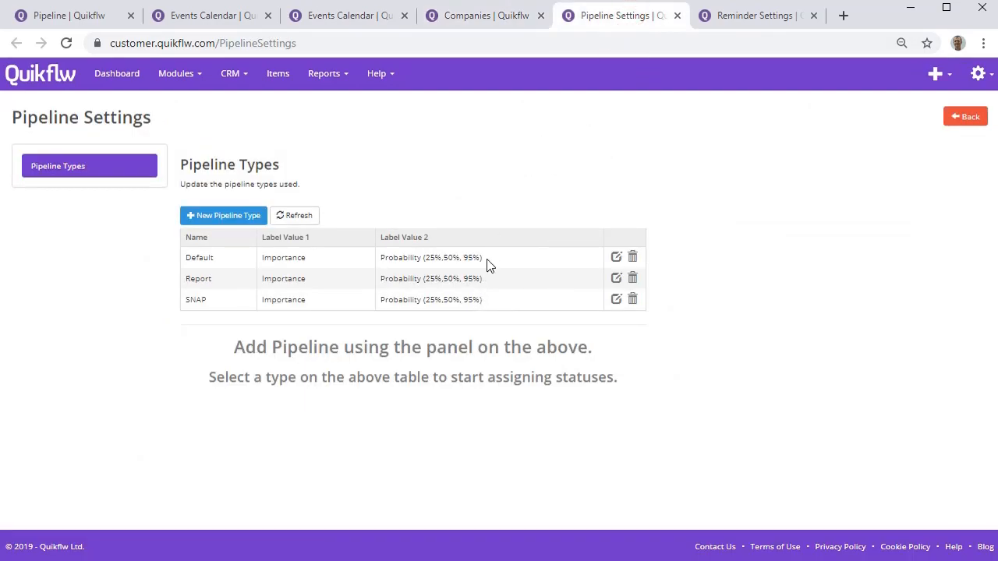
click(486, 21)
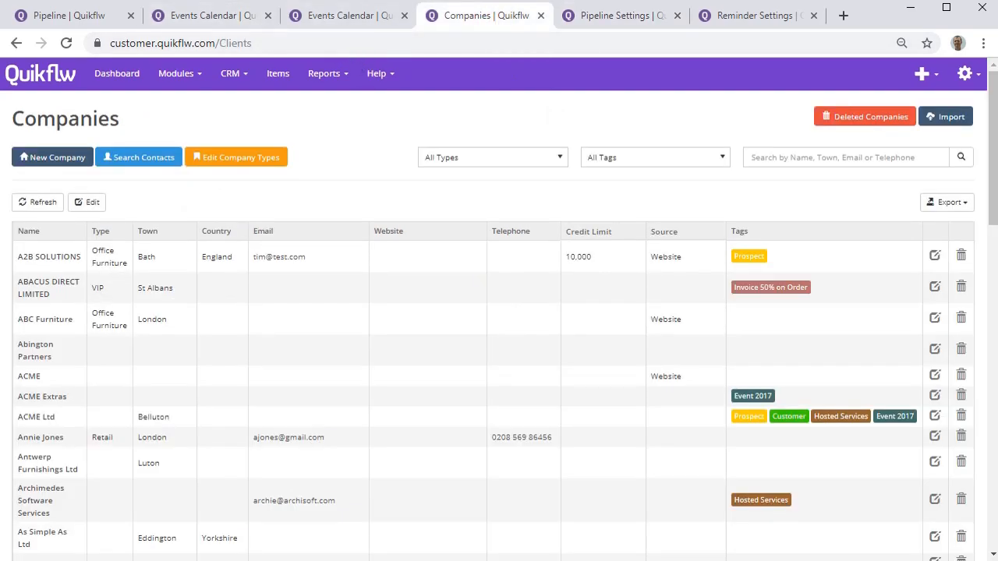
Return to the Pipeline board and switch it to the SNAP pipeline type.
click(51, 17)
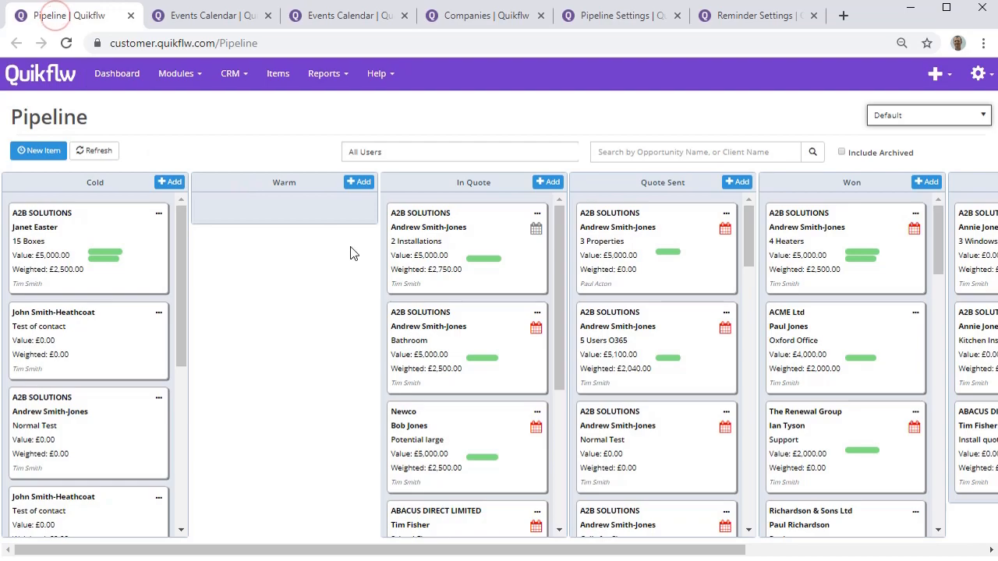
click(896, 116)
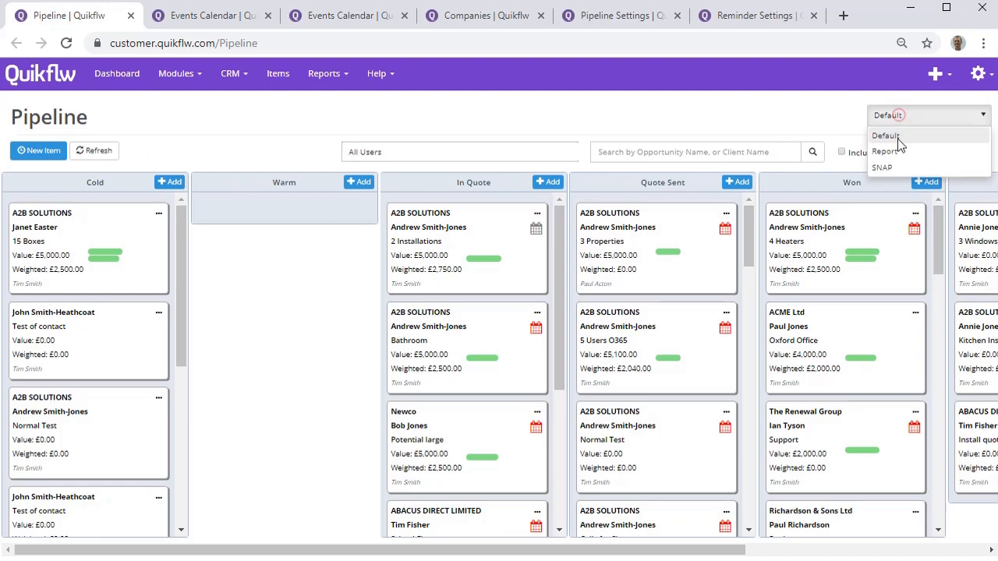
click(913, 166)
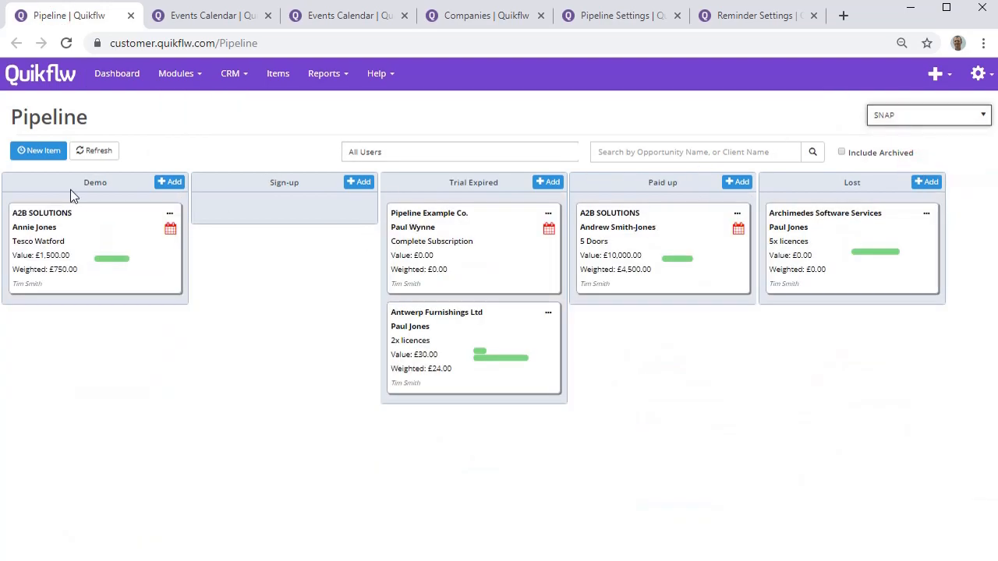
Review the statuses defined for the Default, Report and SNAP pipeline types in Pipeline Settings.
click(586, 16)
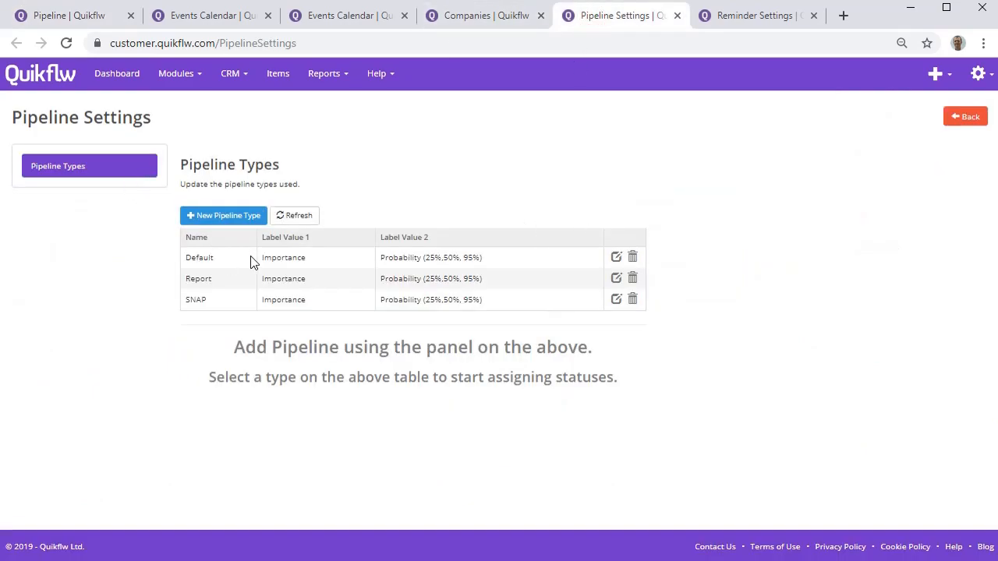
click(299, 258)
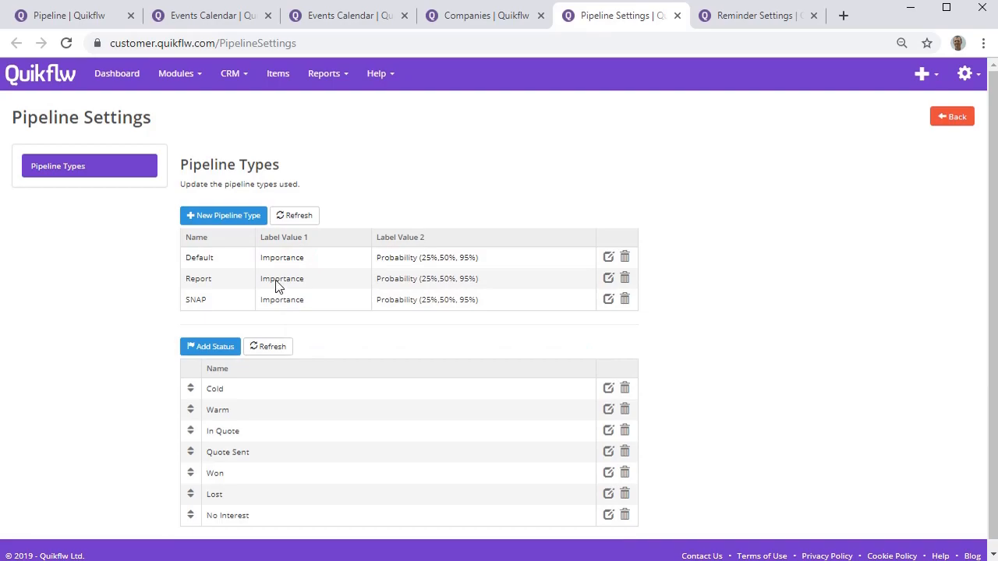
scroll(261, 403, down, 1)
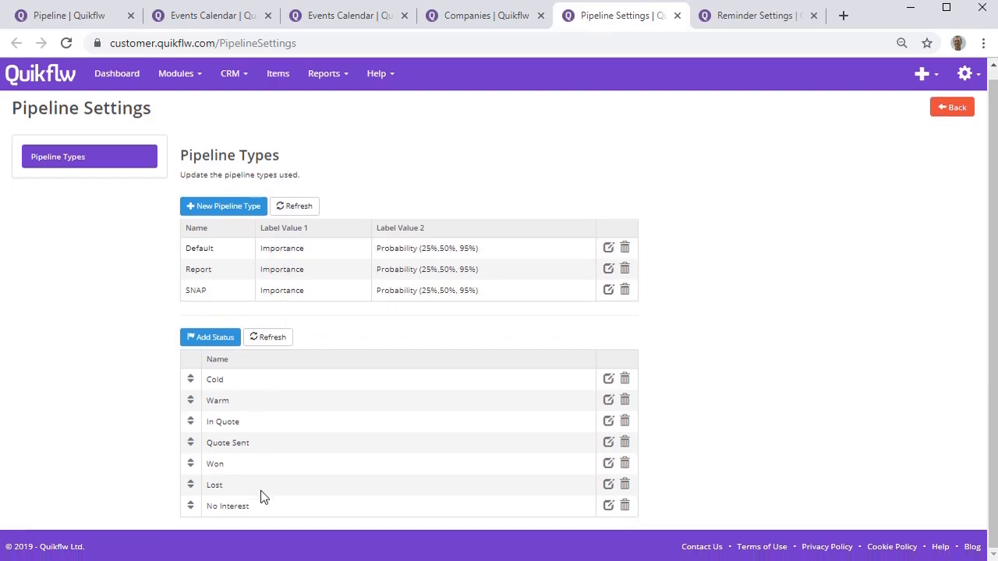
click(297, 274)
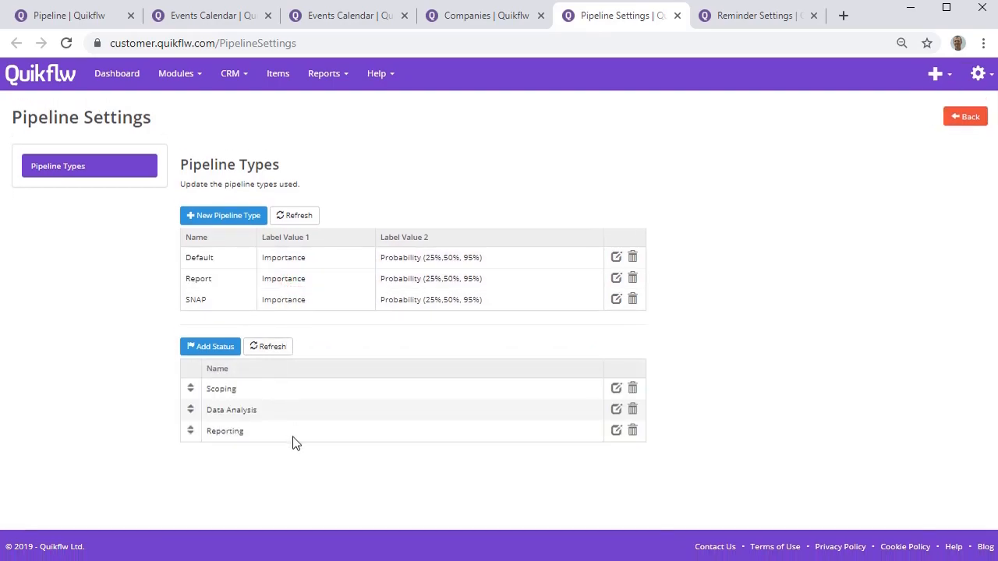
click(282, 303)
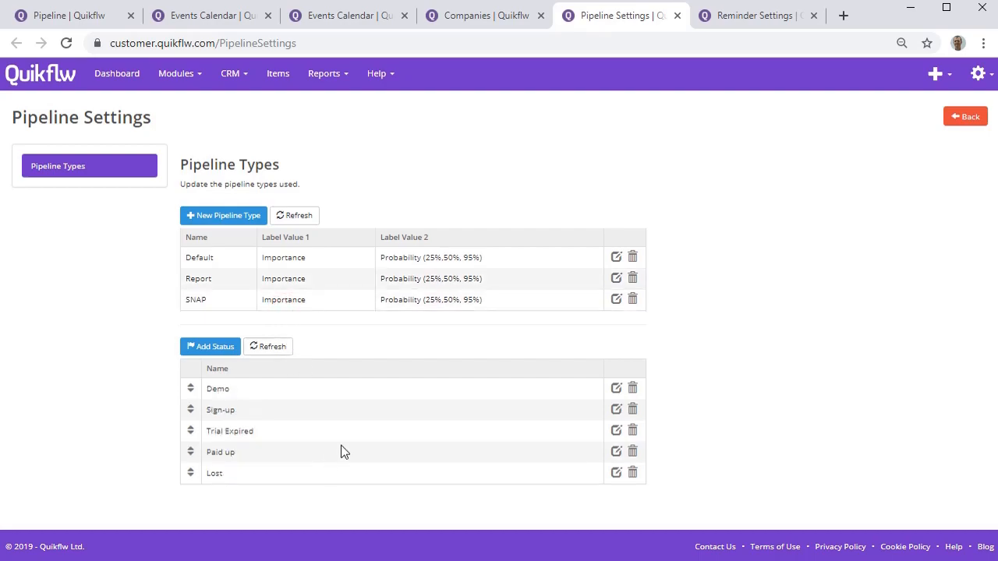
On the SNAP board, move the Pipeline Example Co. item to Paid up and transfer A2B SOLUTIONS' 5 Doors item to the Report pipeline.
click(86, 15)
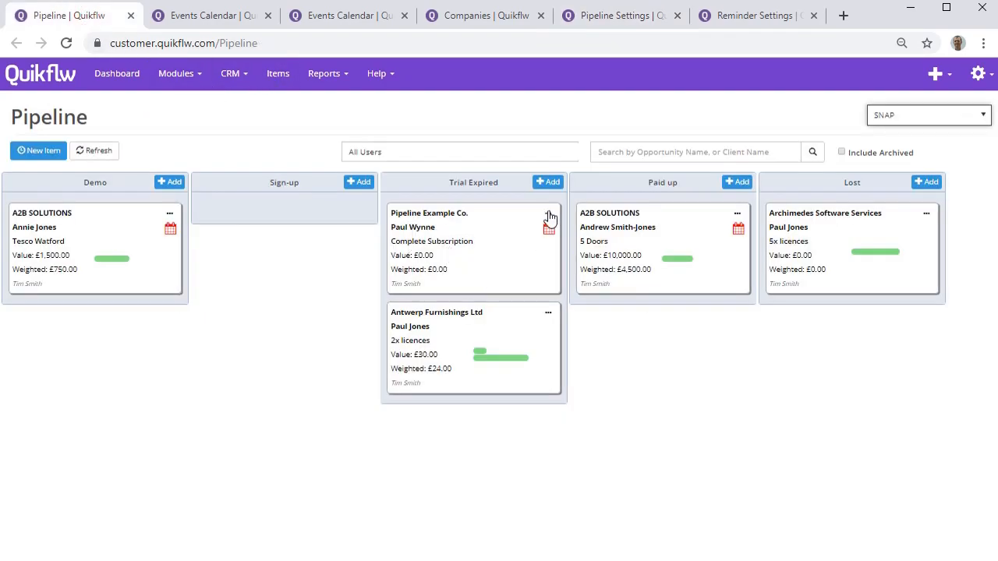
drag(486, 258, 664, 246)
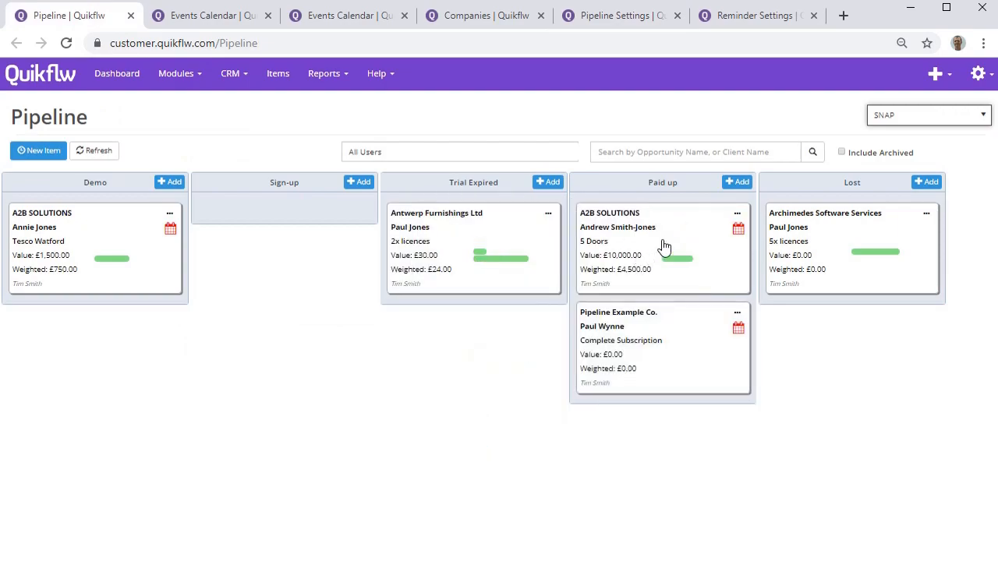
click(737, 213)
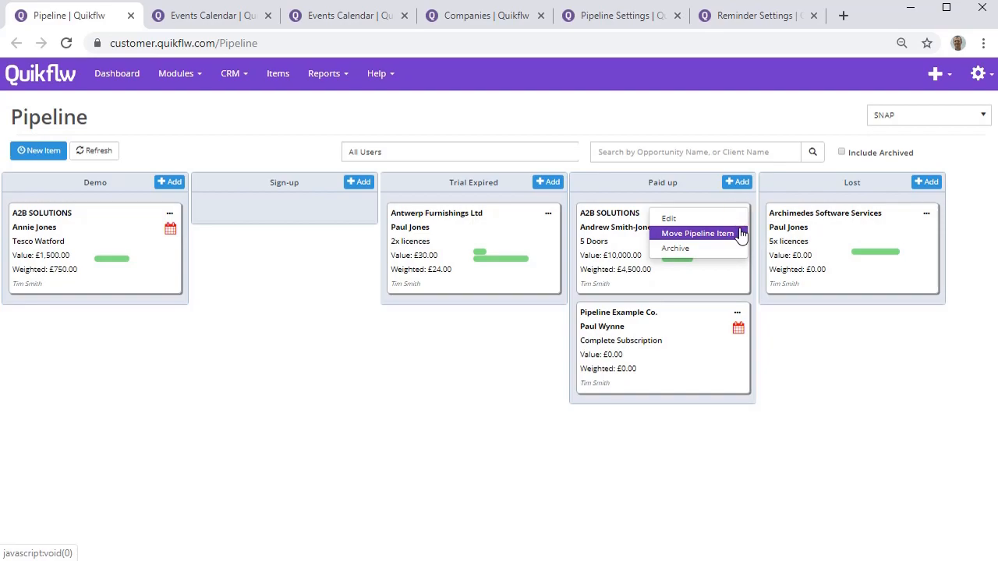
click(740, 233)
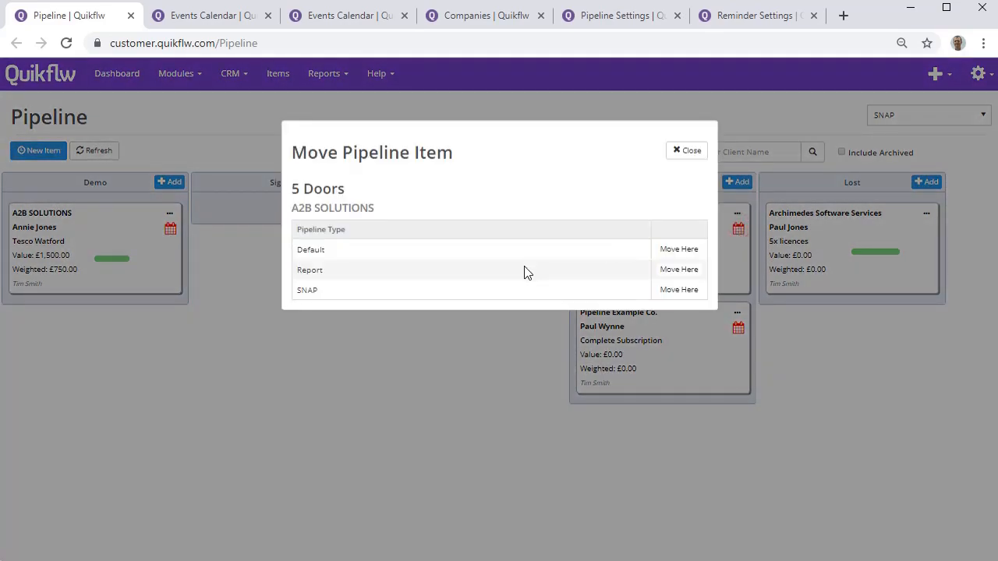
click(679, 269)
click(577, 133)
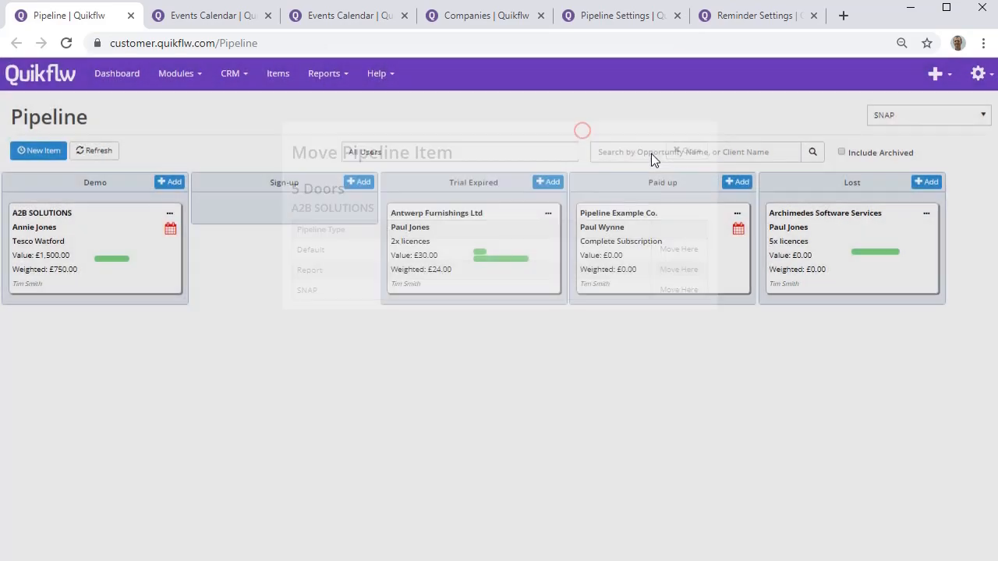
Start a new SNAP pipeline item named "Large order" for A2B SOLUTIONS and select the company's Finance Director as contact.
click(43, 150)
click(417, 147)
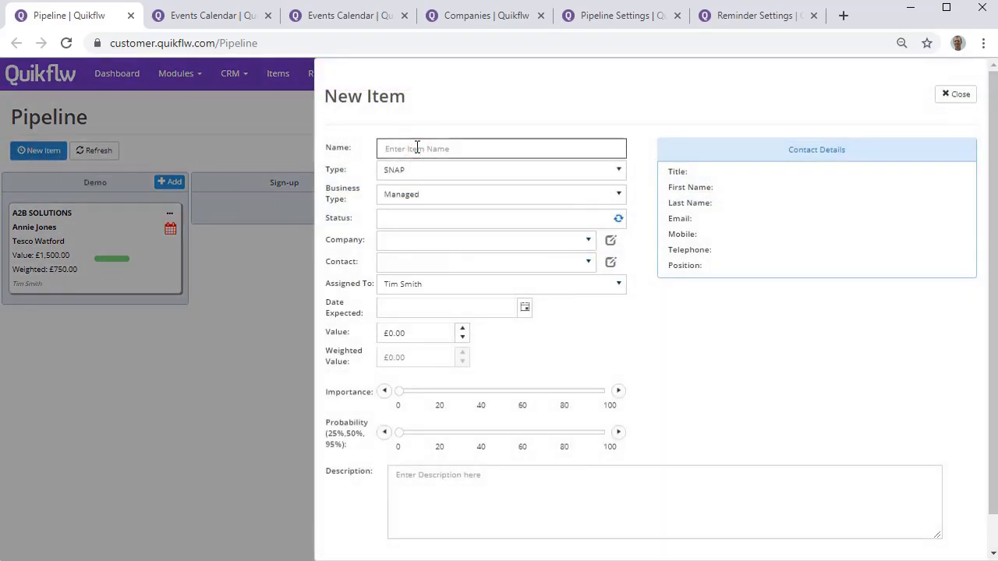
text(Large order)
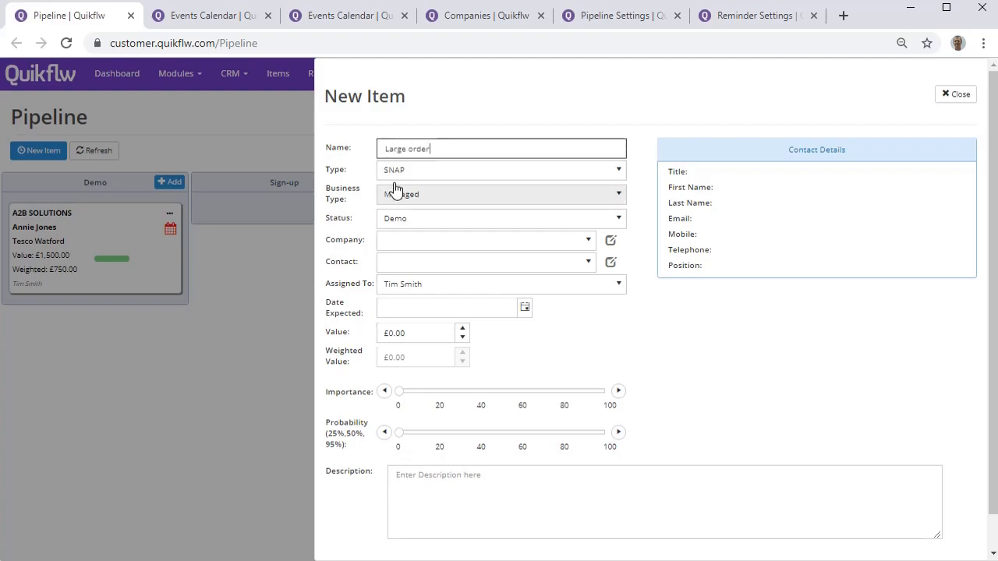
click(412, 245)
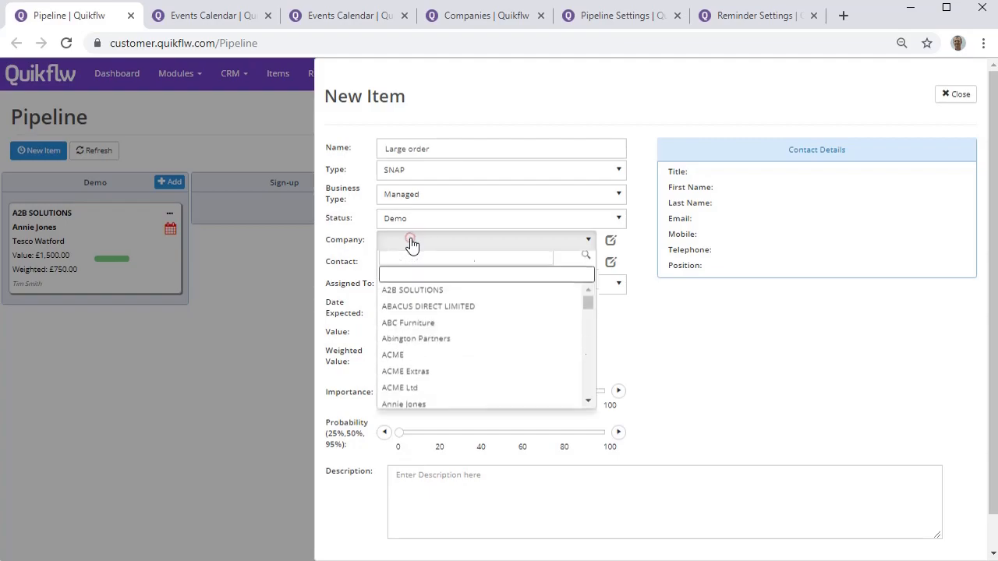
click(430, 298)
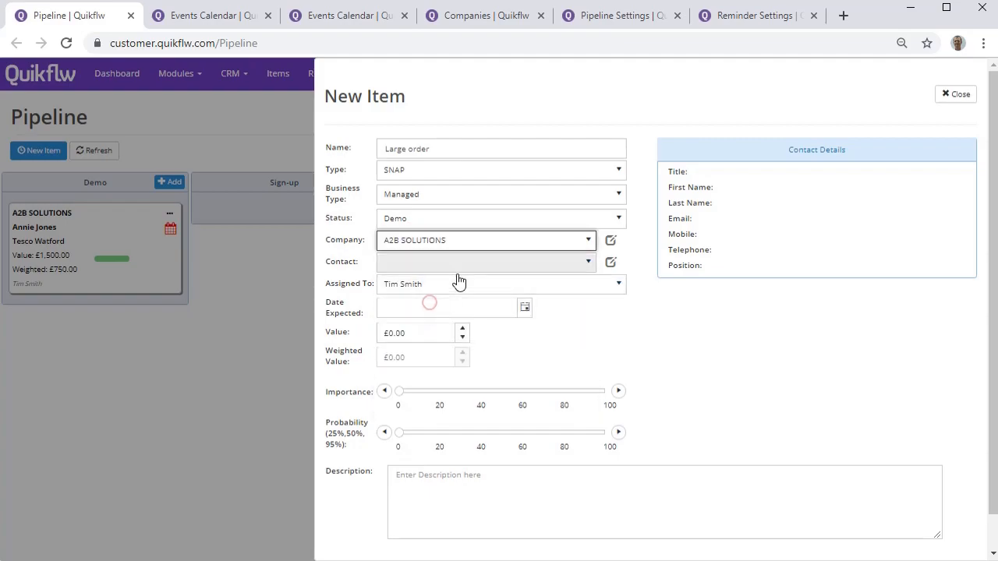
click(570, 262)
click(510, 316)
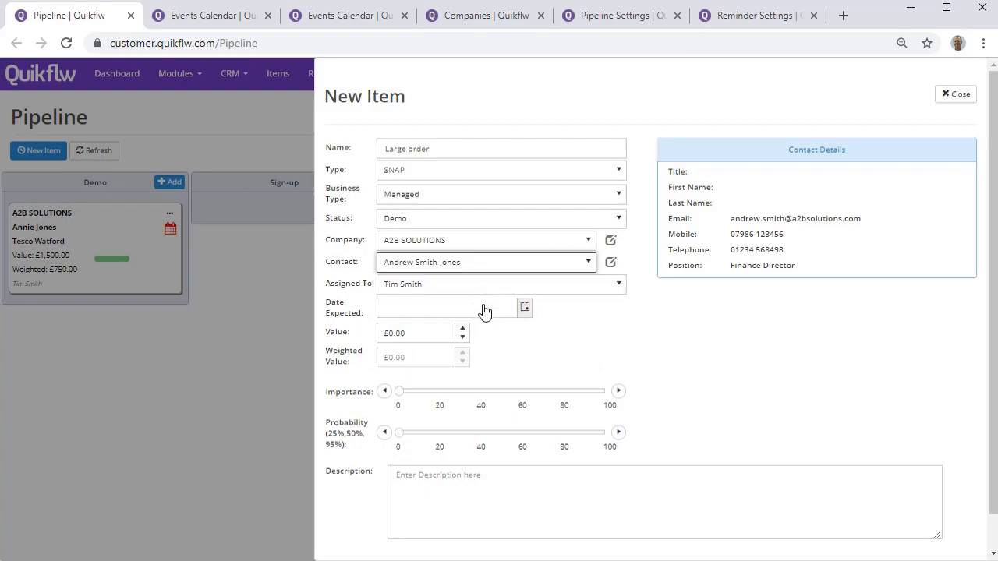
Set the expected date to 24/10/2019, the value to £5,000.00 and the probability to 40, and create the item.
click(524, 308)
click(448, 411)
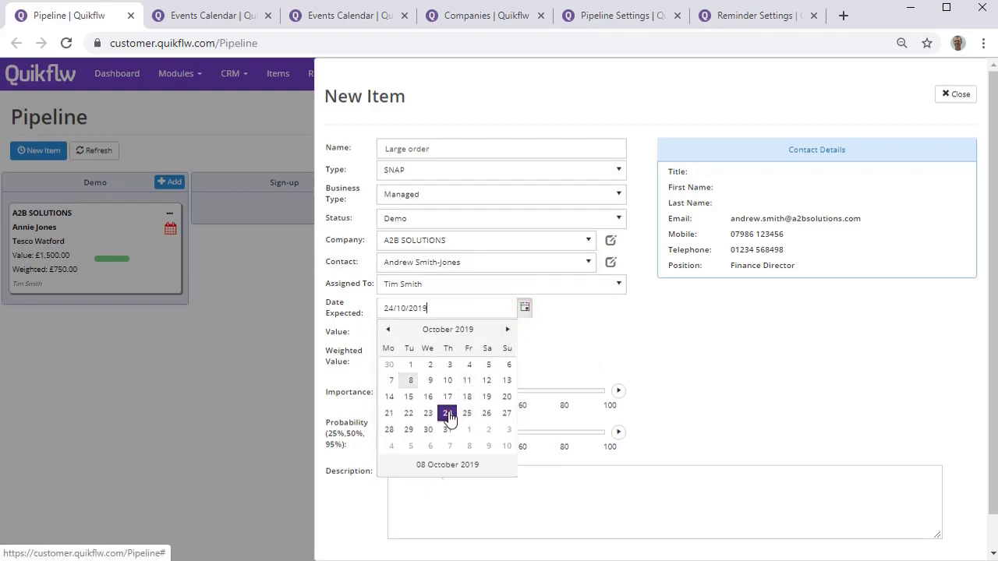
click(427, 333)
text(5)
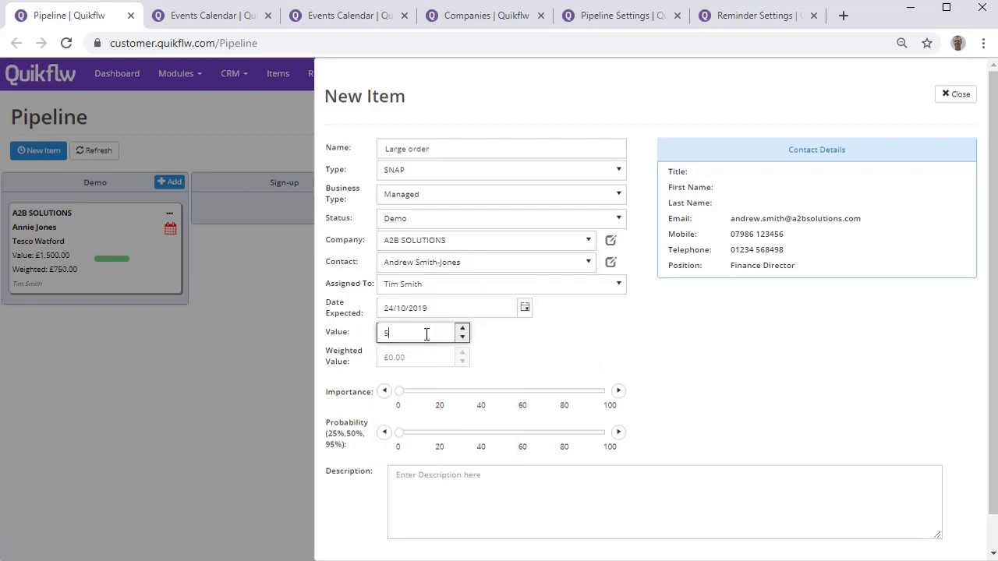
text(,000)
click(496, 355)
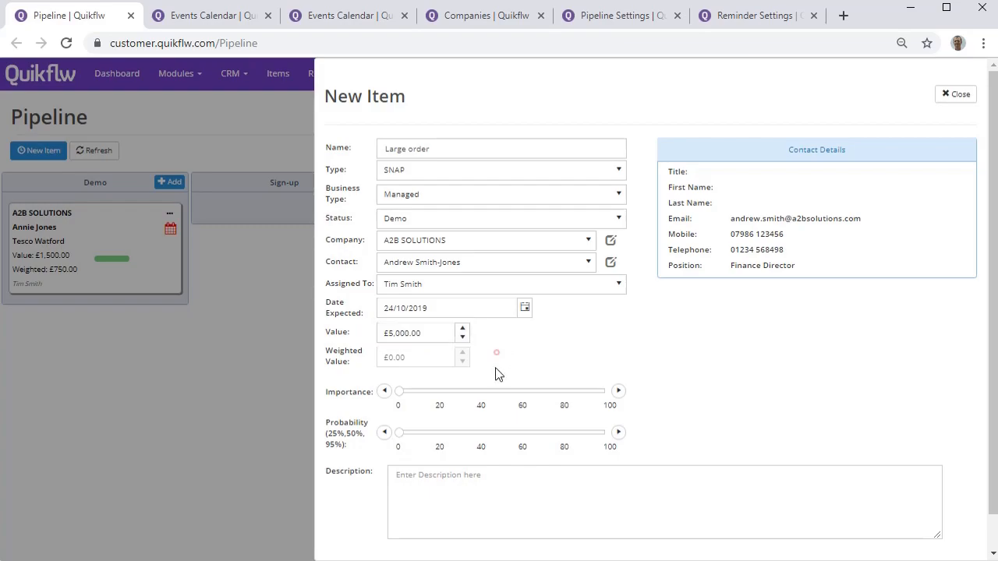
click(481, 432)
scroll(503, 405, down, 1)
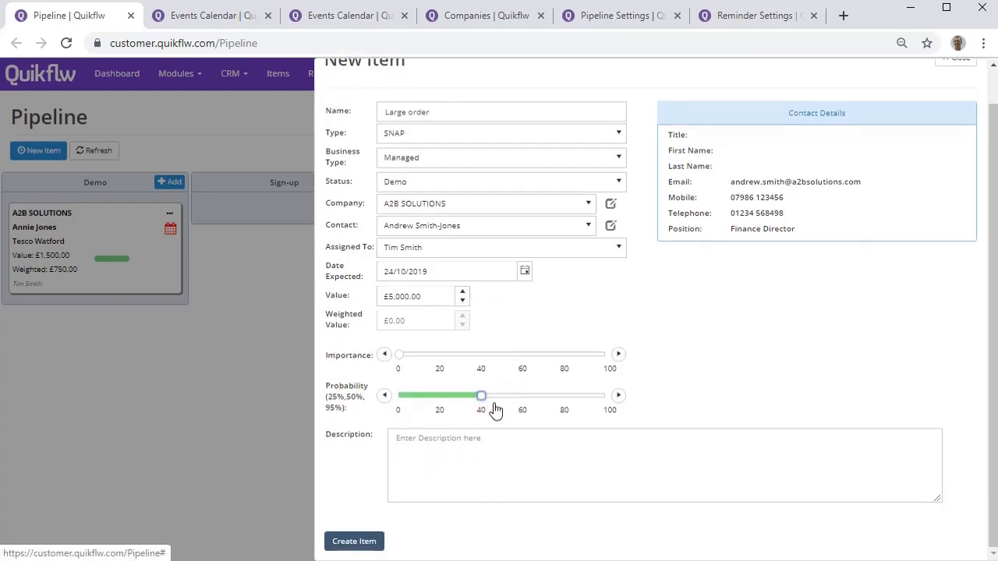
click(367, 540)
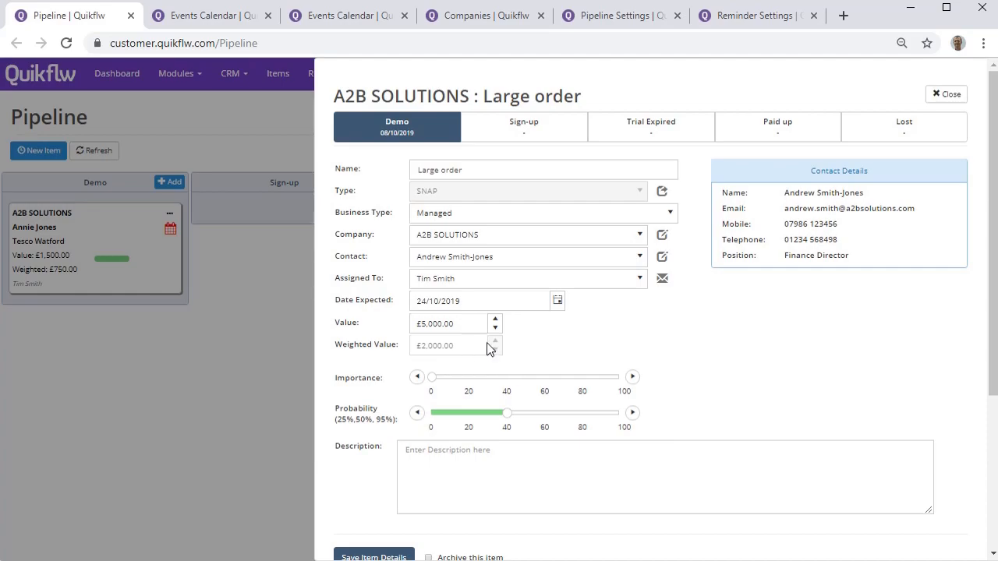
Add an event to the Large order item with the message "Called but was out", then complete and duplicate it one day ahead.
scroll(513, 336, down, 2)
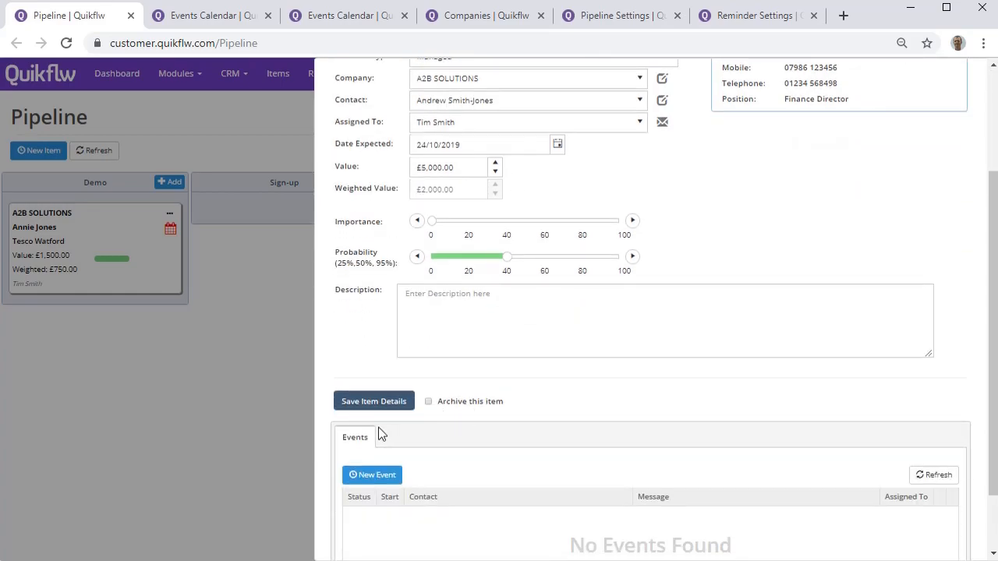
scroll(381, 434, down, 1)
click(389, 399)
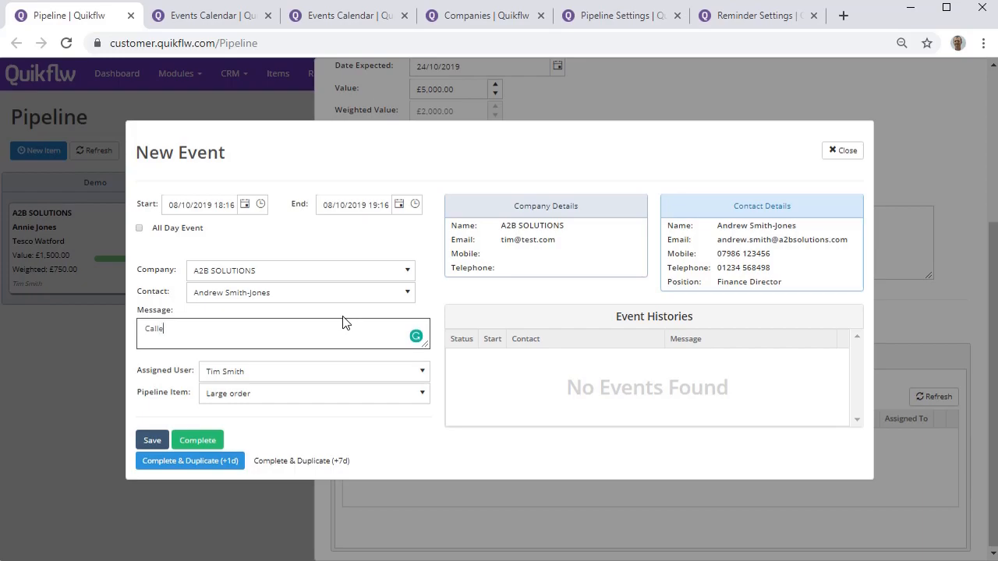
text(but was out)
click(224, 464)
Change the duplicated event's message to "Call again", save it and close the event.
click(236, 329)
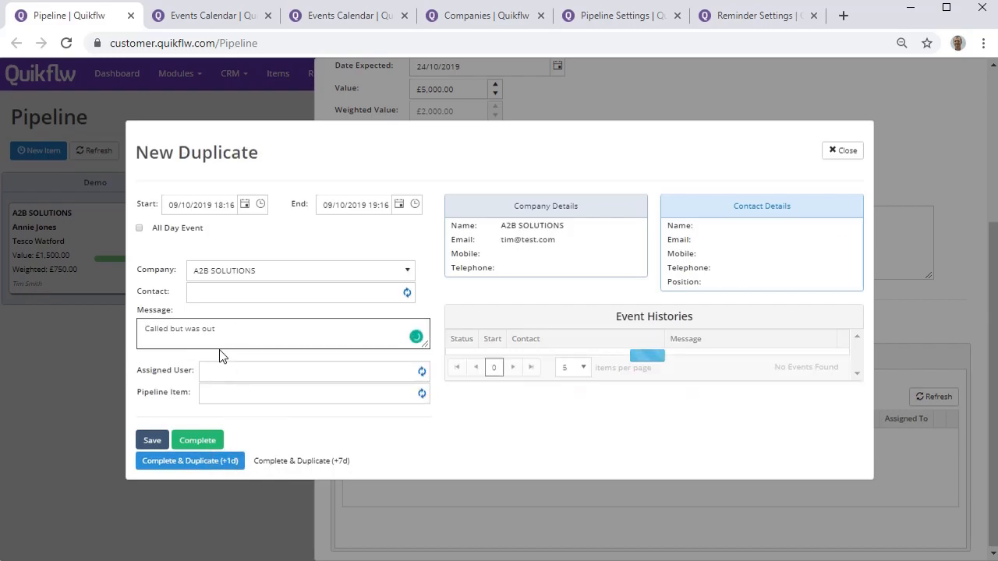
text(Call again)
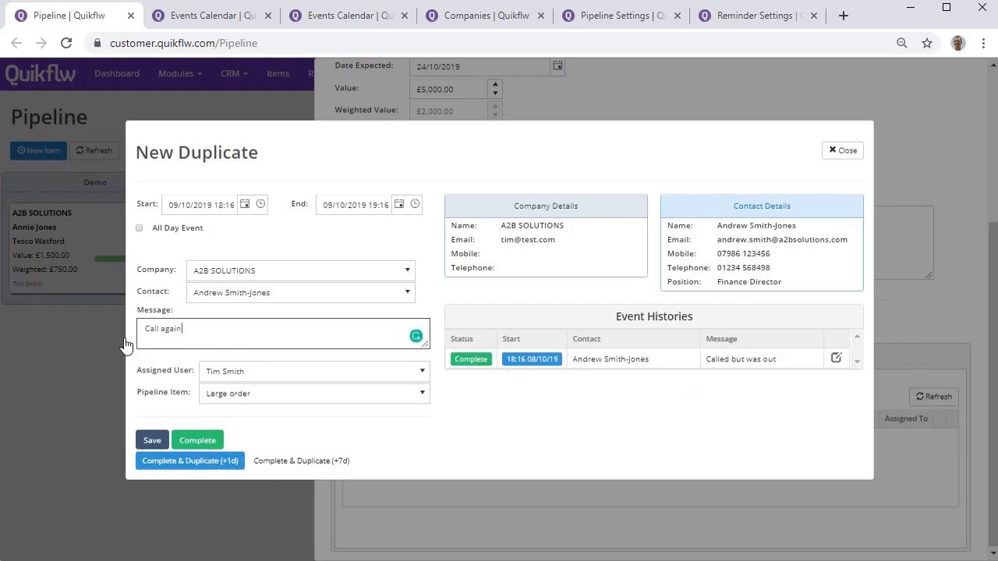
click(150, 440)
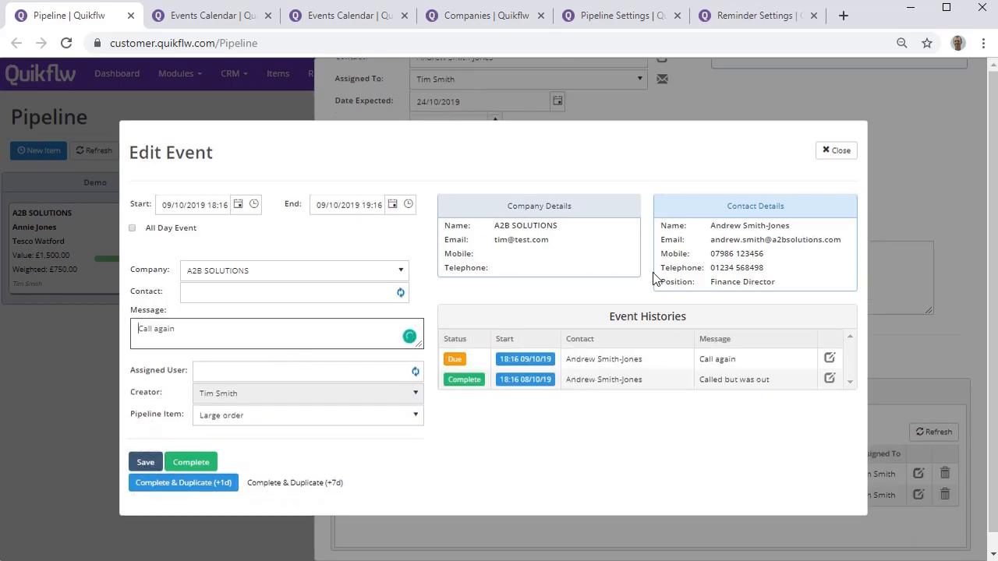
click(828, 153)
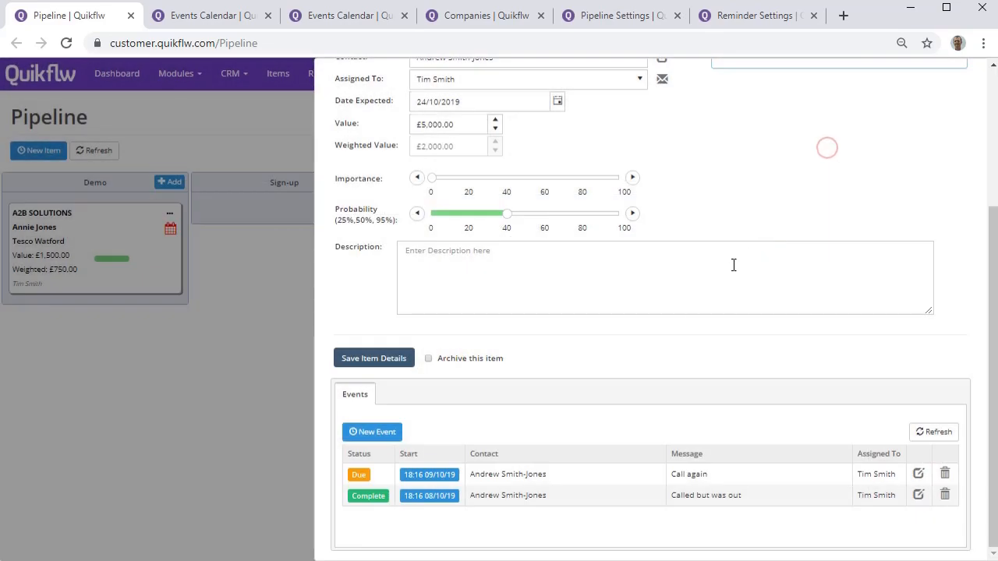
Check the events calendar for the Large order call events on 8 and 9 October 2019.
scroll(701, 288, up, 3)
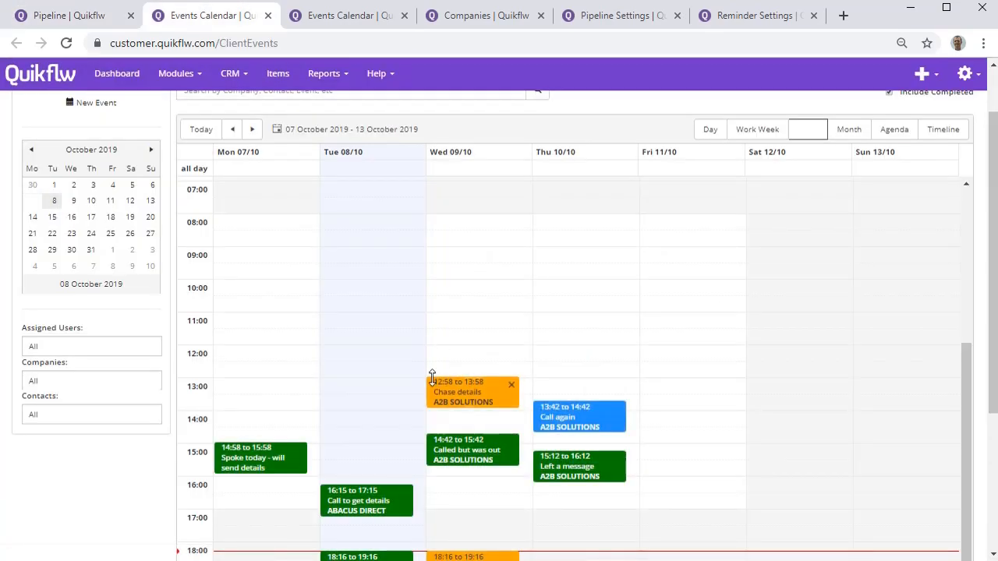
scroll(431, 373, down, 1)
scroll(445, 339, up, 3)
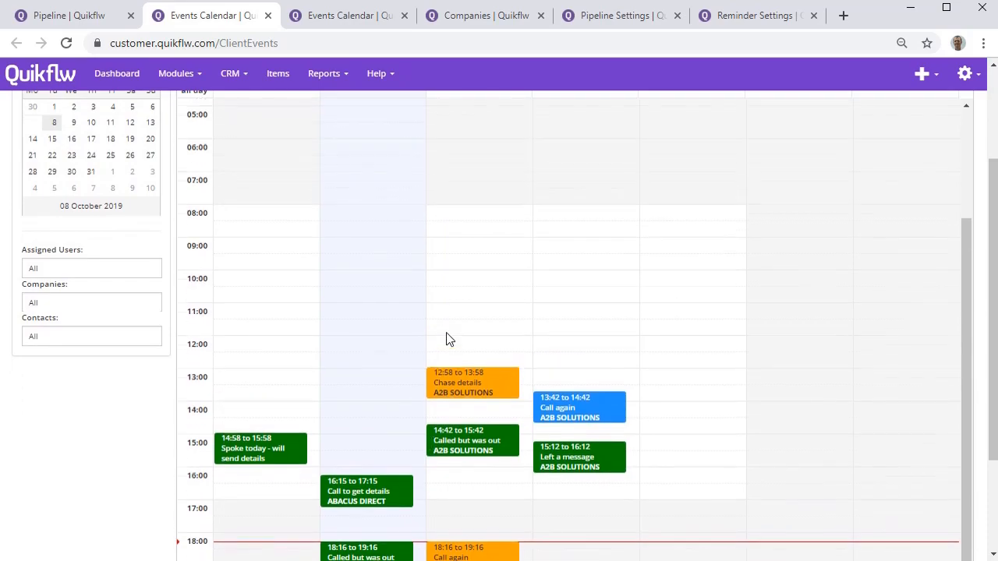
Review the pipeline item of the A2B SOLUTIONS "Call again" event on 10 October, then move the event to Friday 11 October.
scroll(447, 333, down, 1)
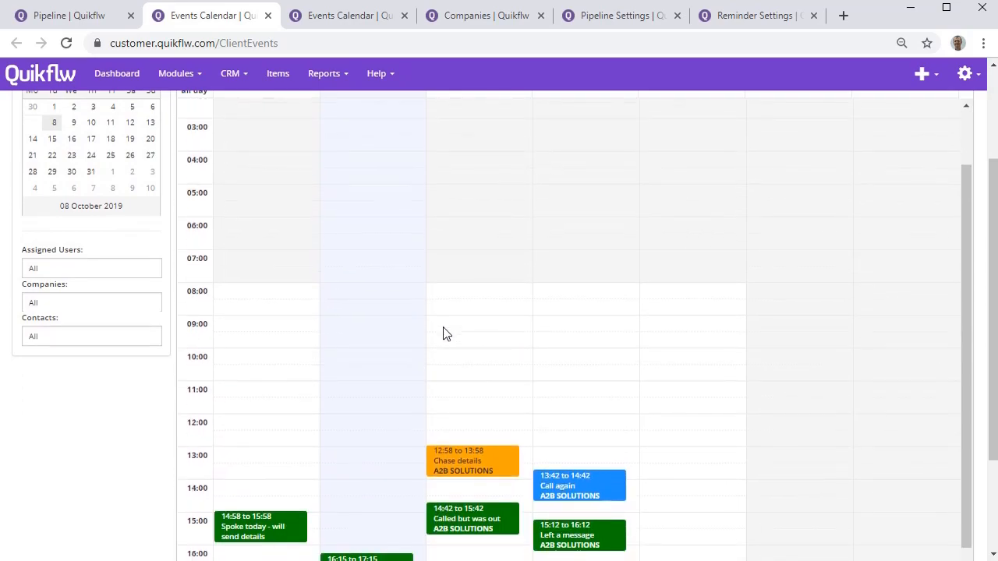
scroll(428, 390, down, 2)
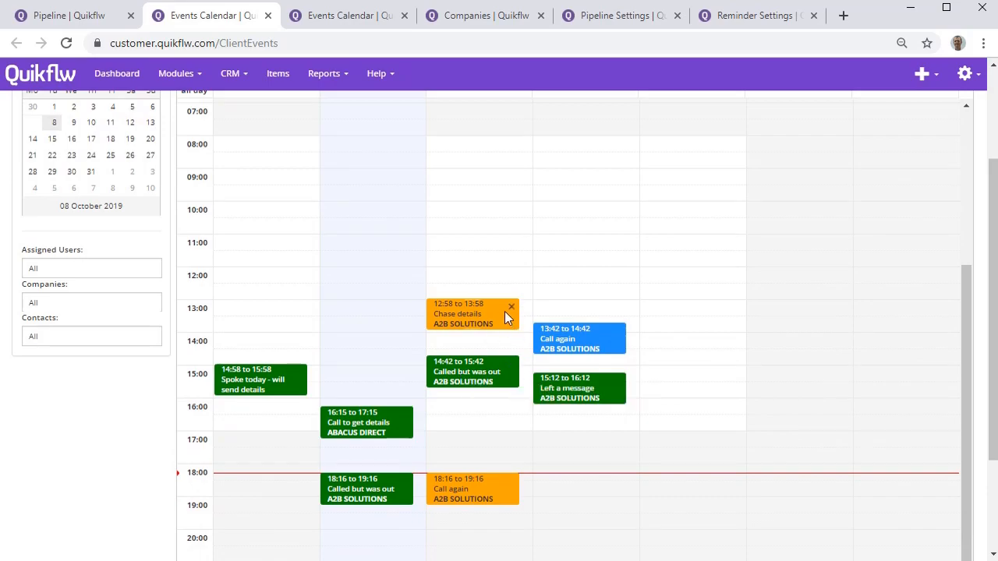
double_click(558, 344)
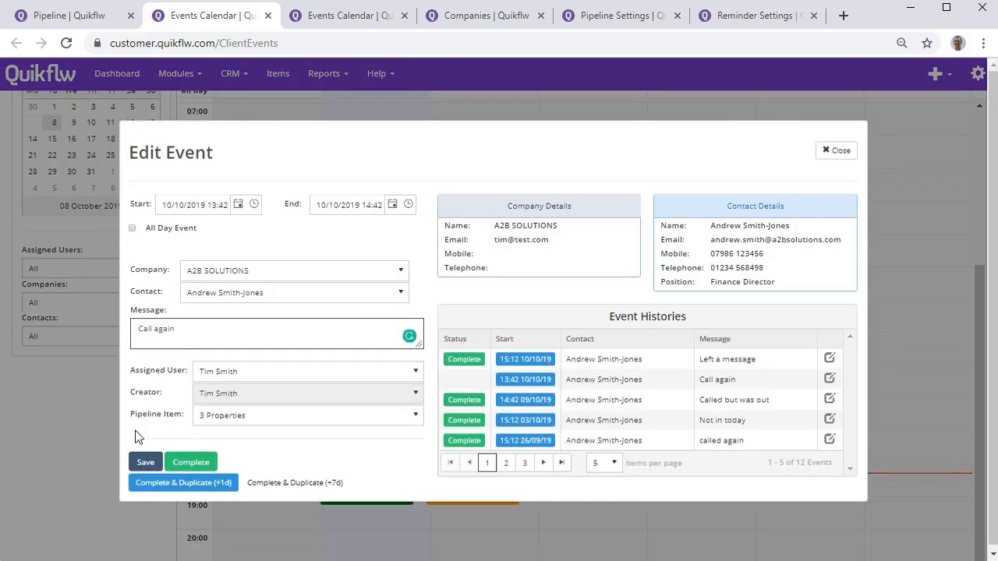
drag(131, 424, 189, 421)
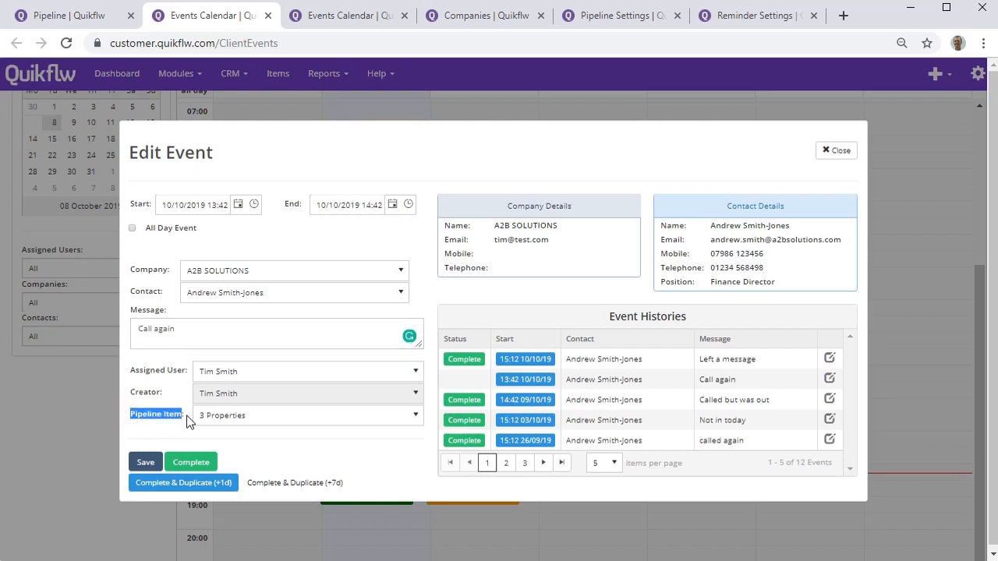
click(837, 151)
drag(551, 342, 679, 332)
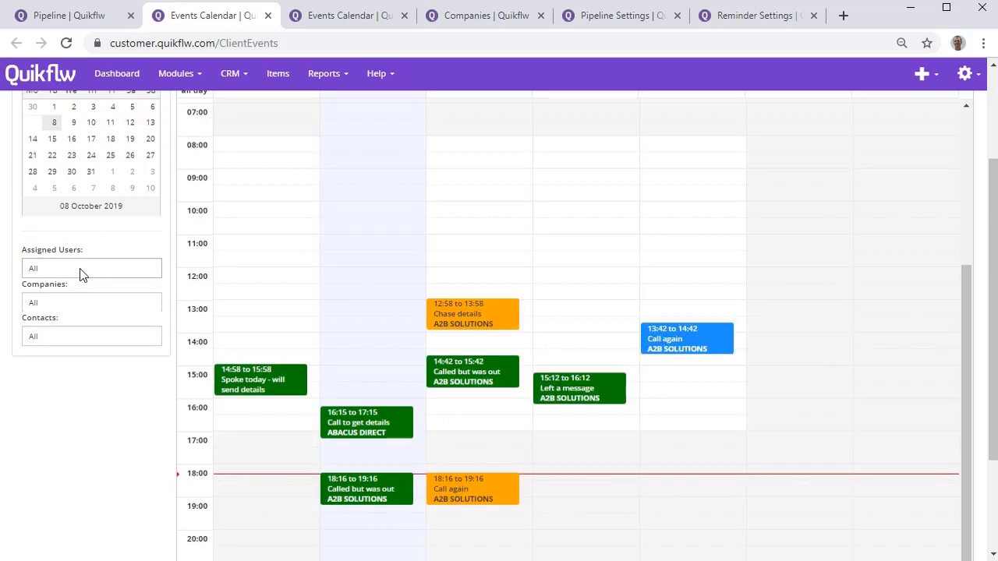
View the events calendar by month and then by day.
scroll(82, 274, up, 1)
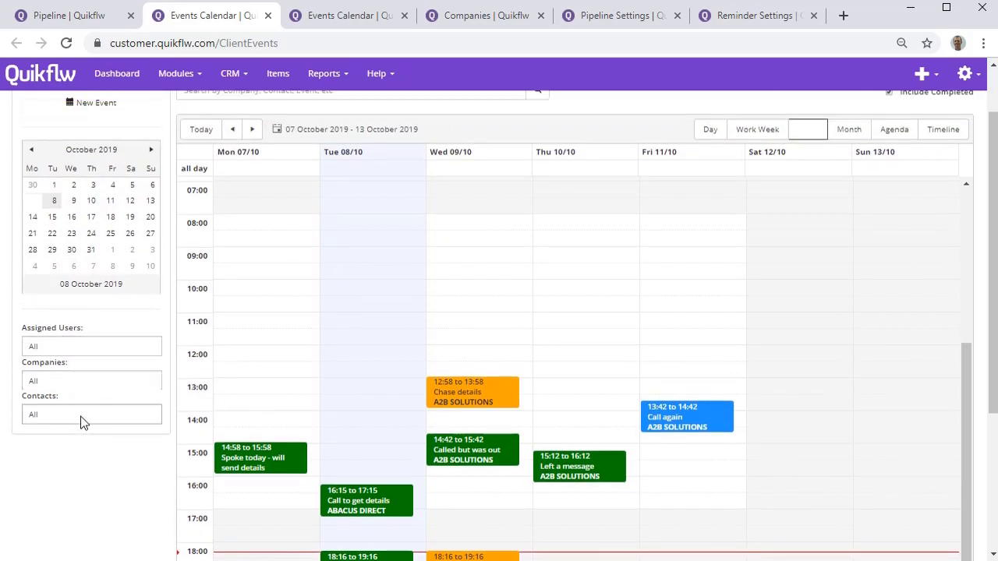
scroll(87, 422, up, 1)
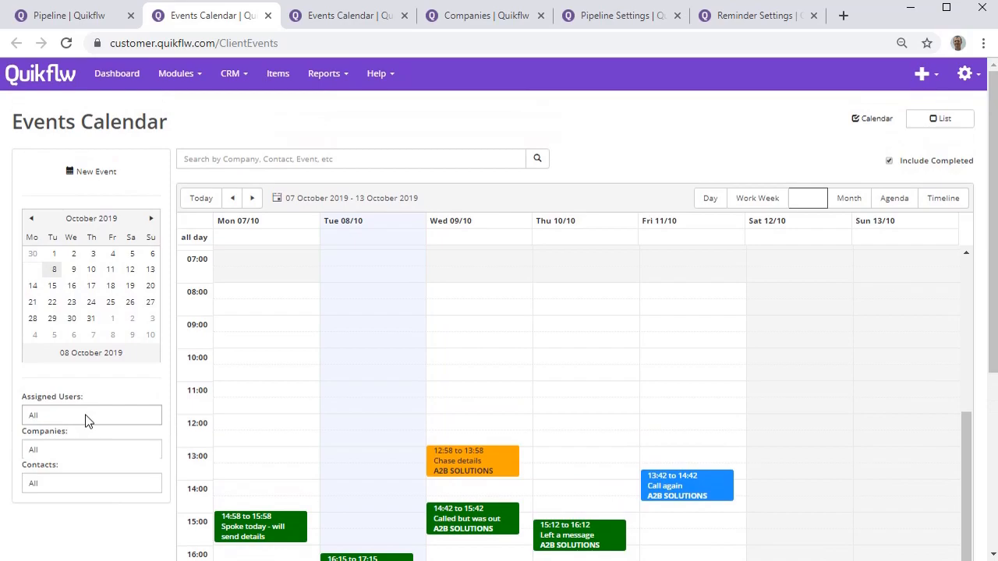
click(849, 198)
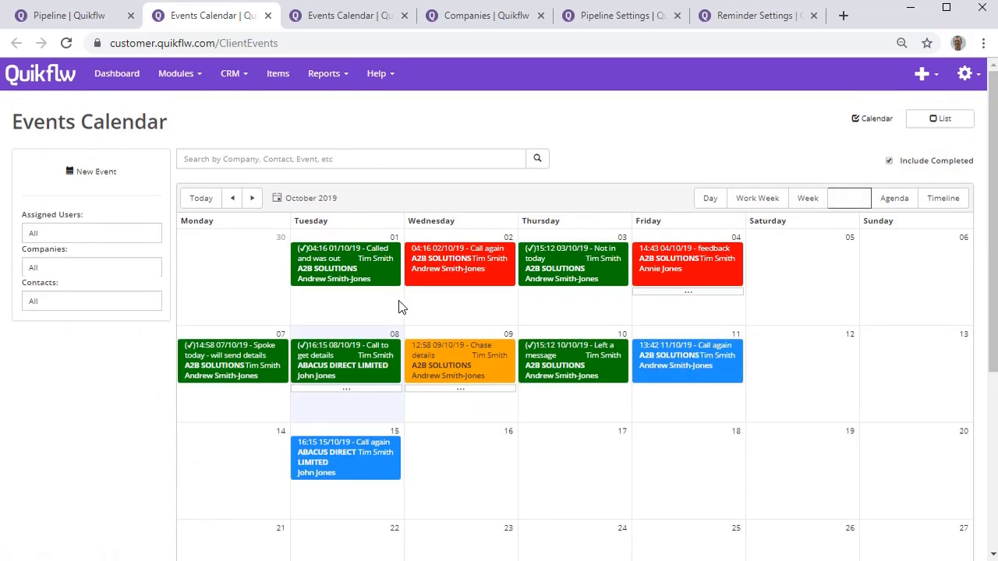
click(710, 198)
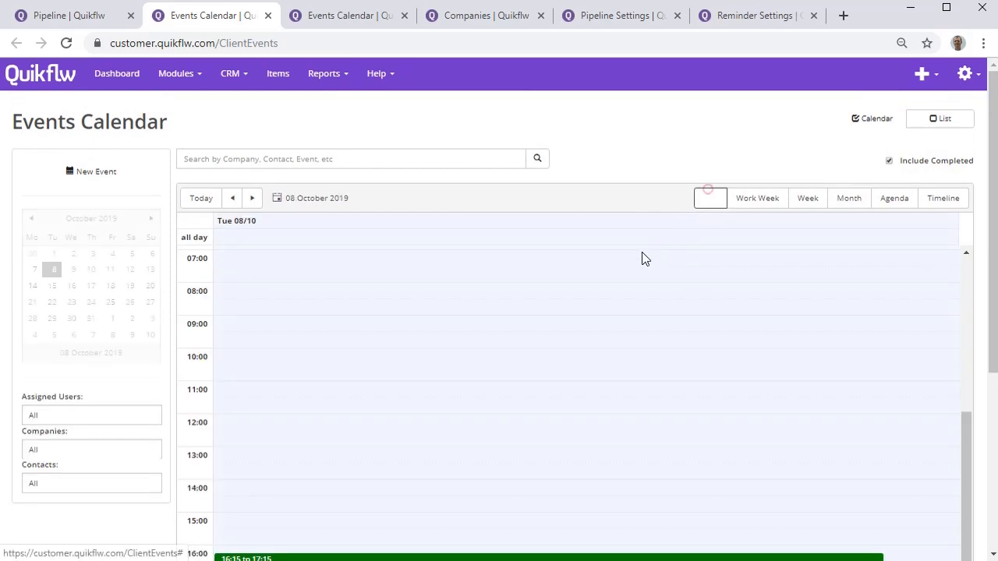
scroll(524, 303, down, 3)
Open the A2B SOLUTIONS company record and review its contacts, addresses and events.
click(484, 15)
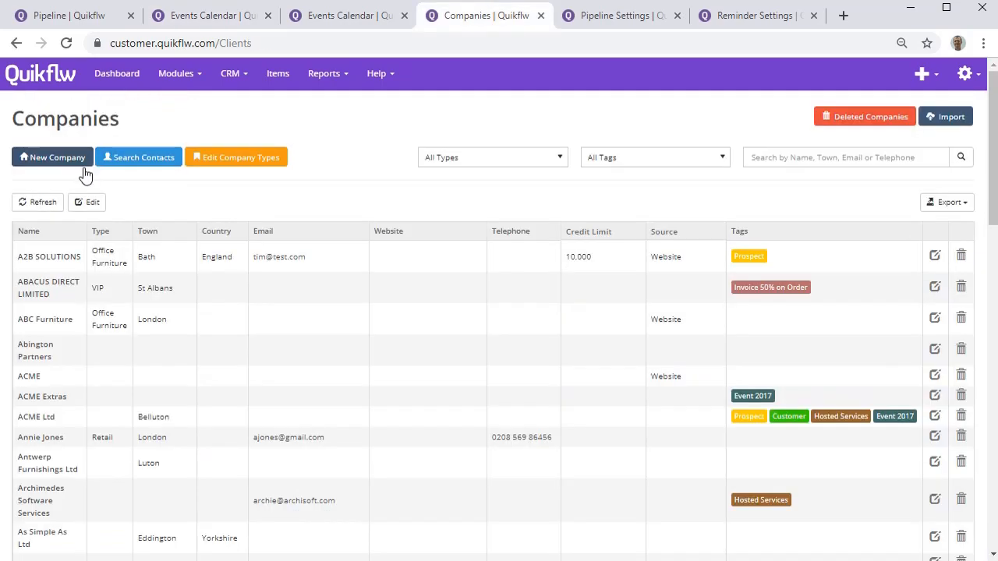
click(66, 260)
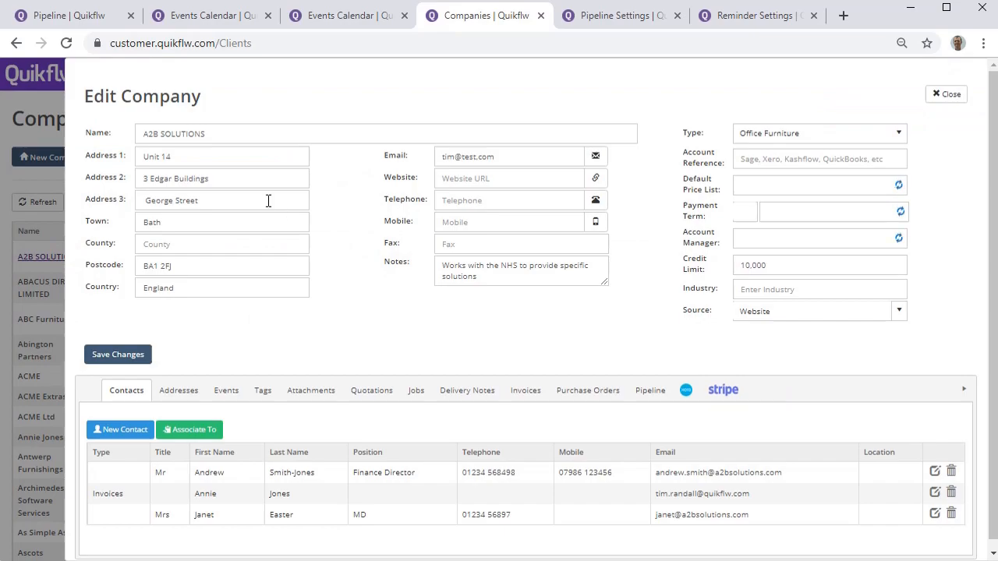
scroll(150, 436, down, 1)
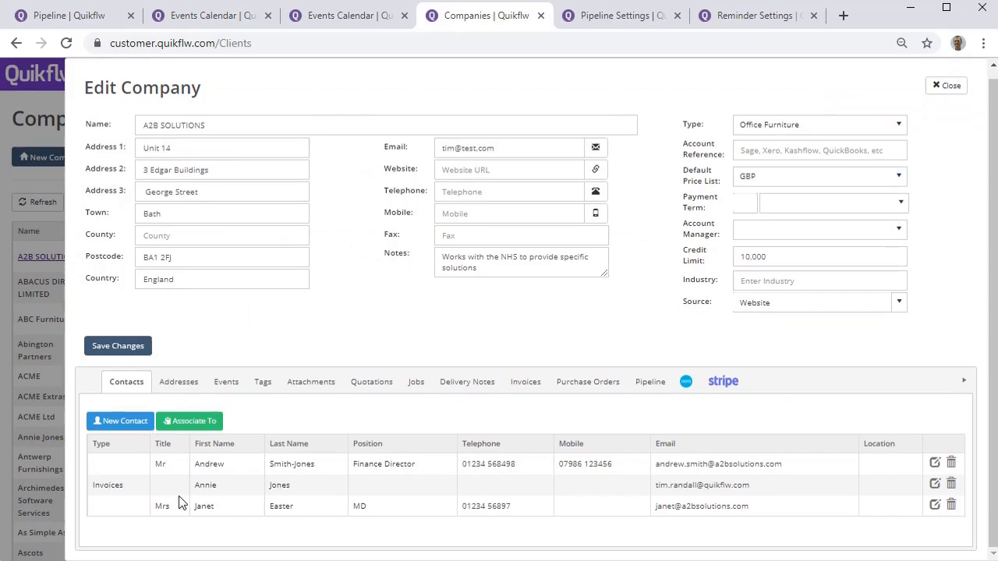
click(183, 384)
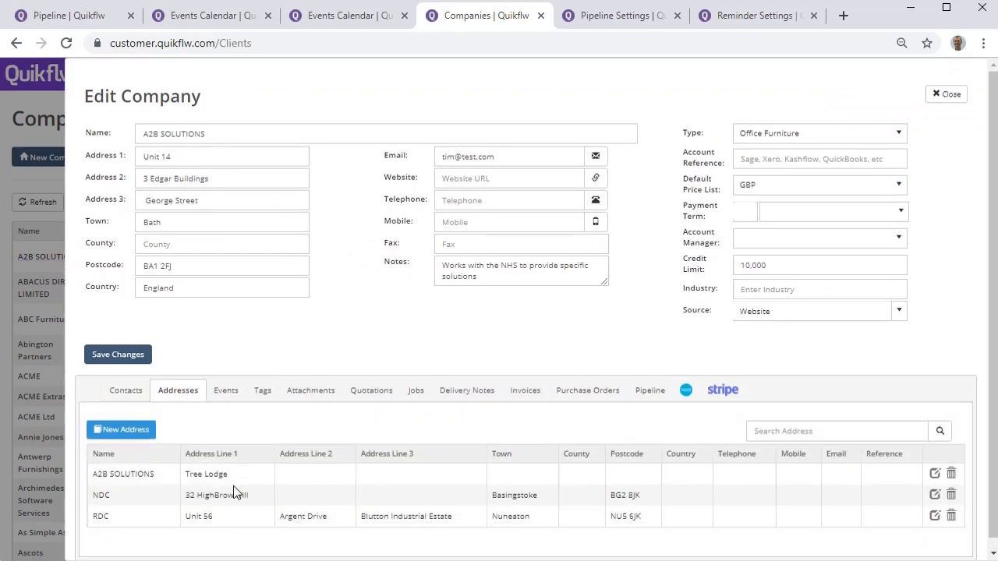
click(228, 394)
scroll(241, 432, down, 1)
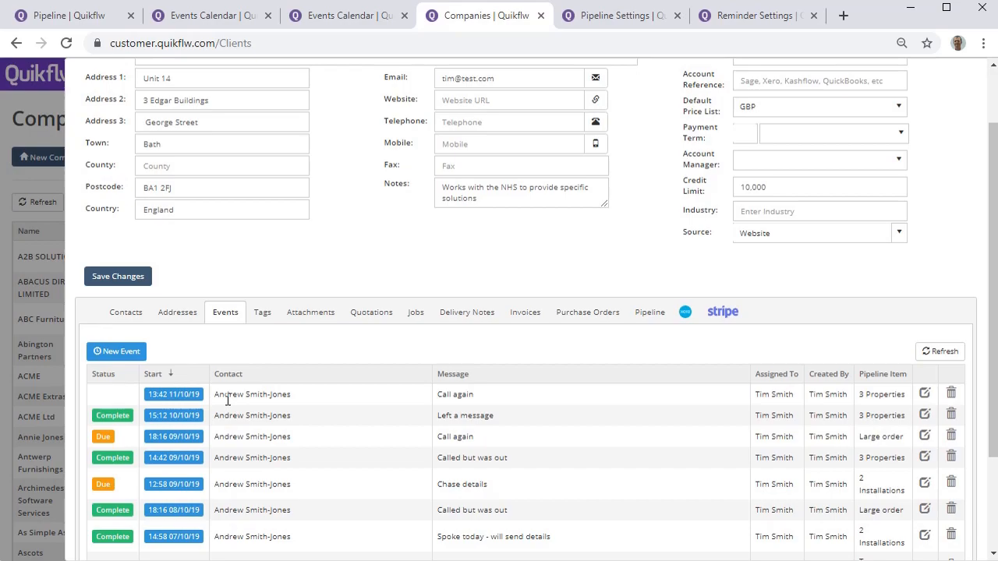
Add the "Event 2017" tag to the A2B SOLUTIONS company.
click(269, 315)
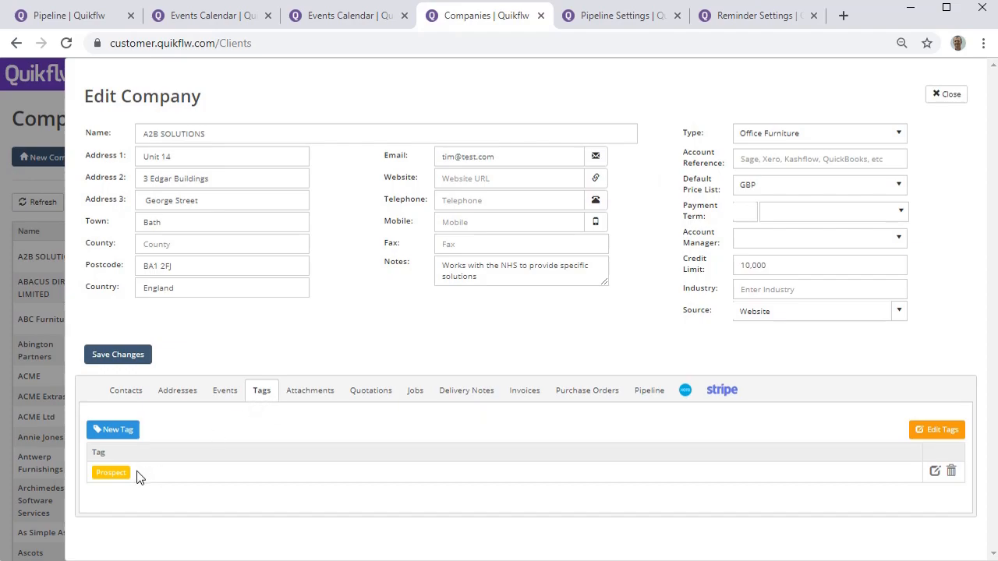
click(121, 430)
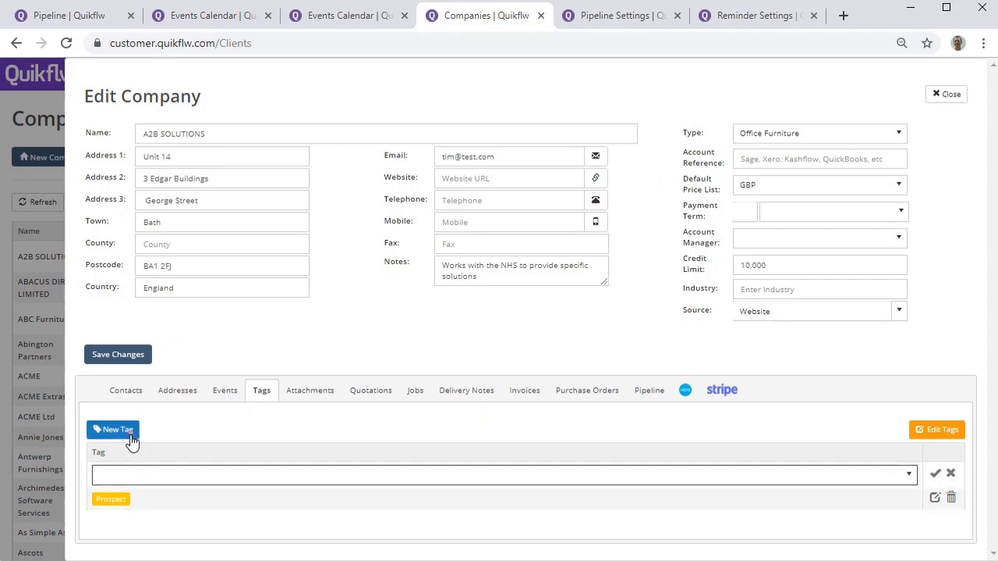
click(148, 474)
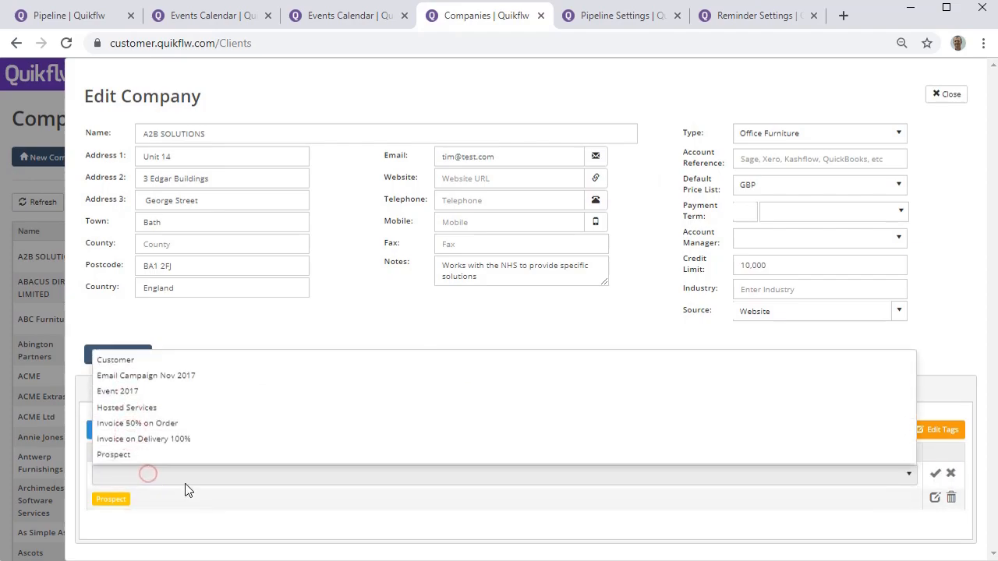
click(205, 397)
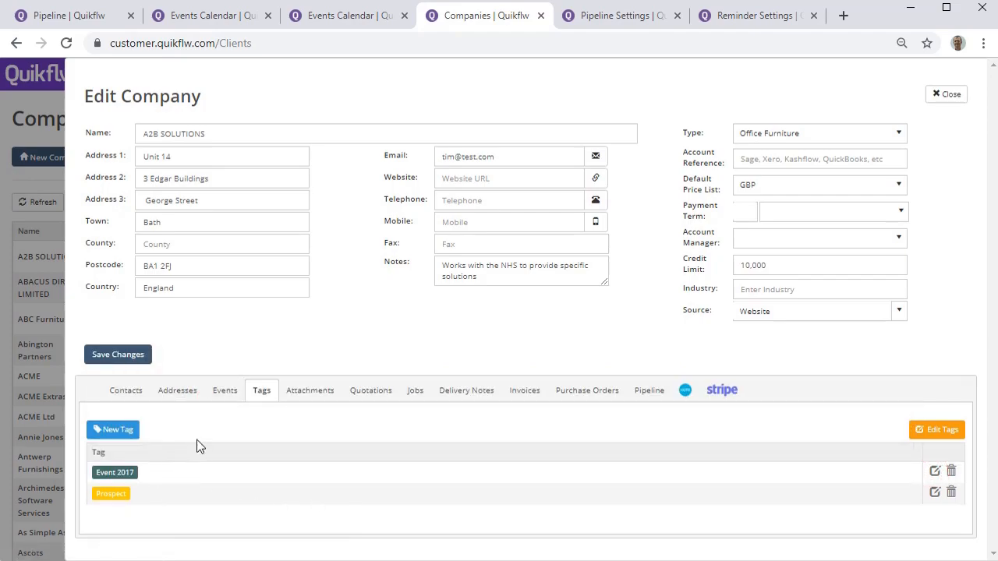
Review the attachments and quotations of A2B SOLUTIONS, then close the company record.
click(312, 392)
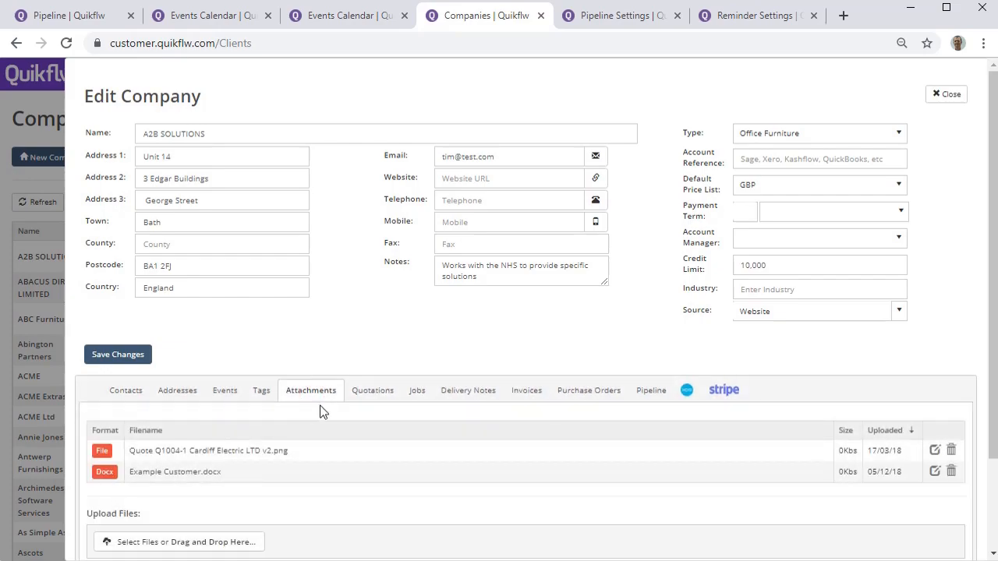
click(385, 400)
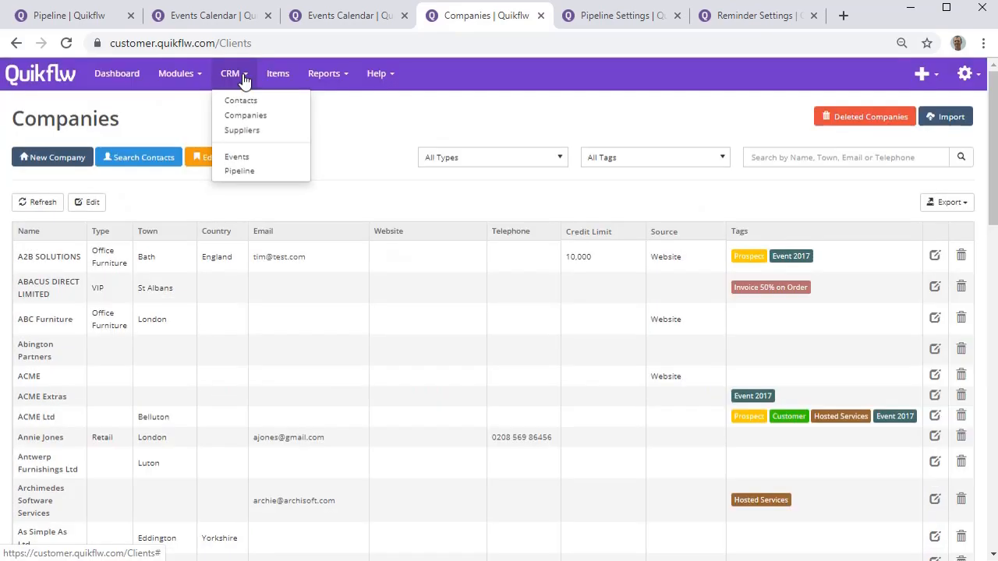
click(245, 81)
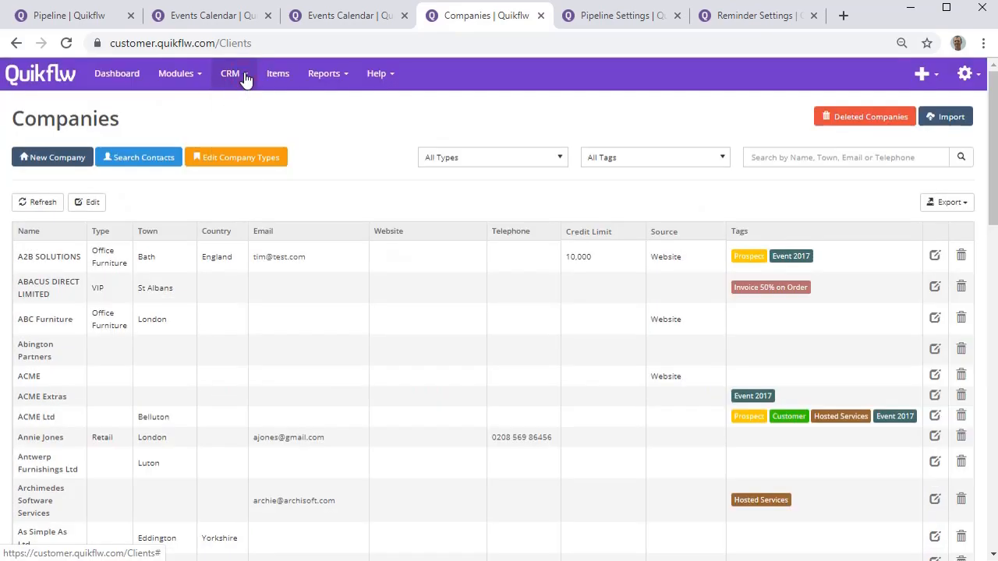
Open the first contact in the CRM contacts list and review its quotations, jobs and addresses.
click(246, 81)
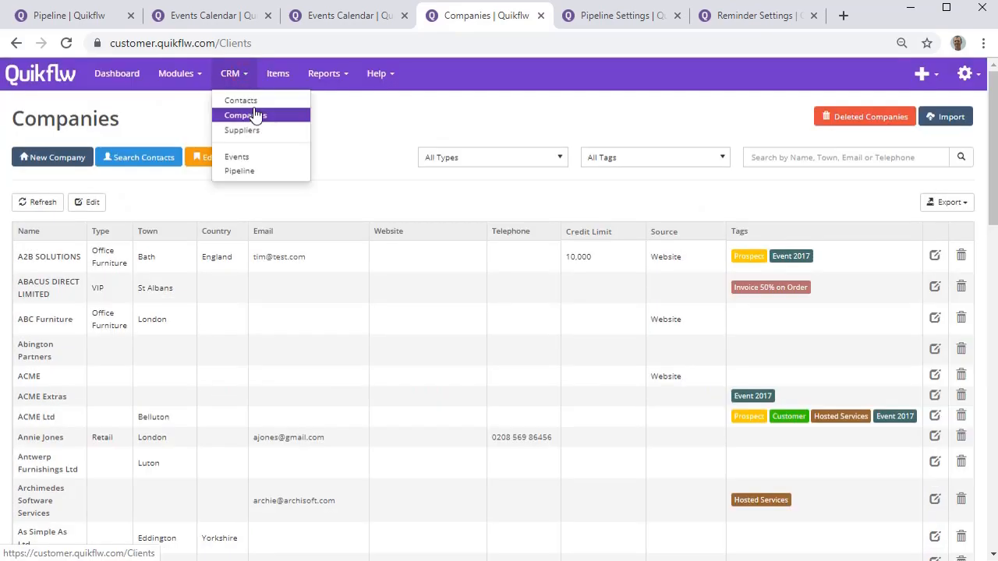
click(256, 100)
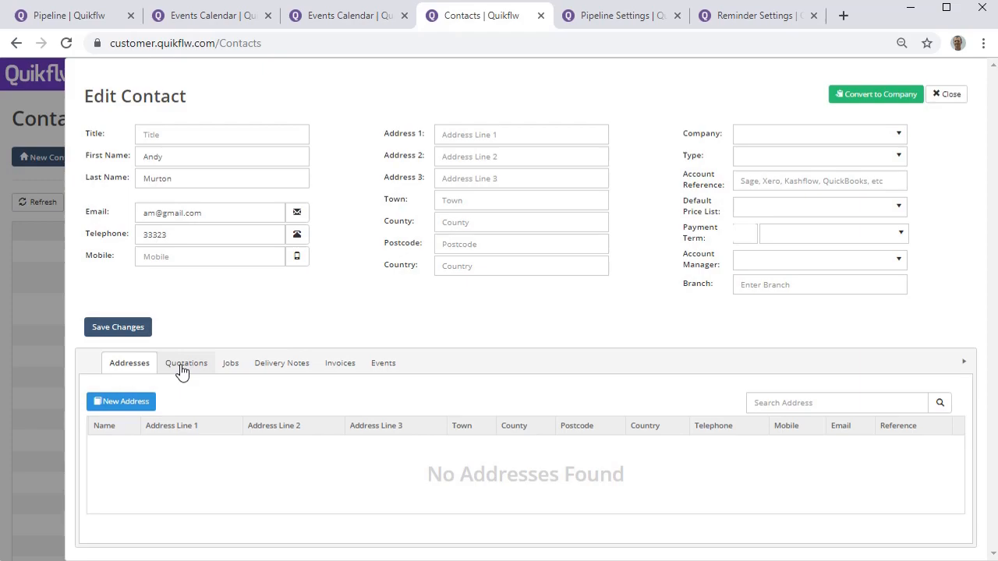
click(182, 366)
click(229, 364)
click(144, 368)
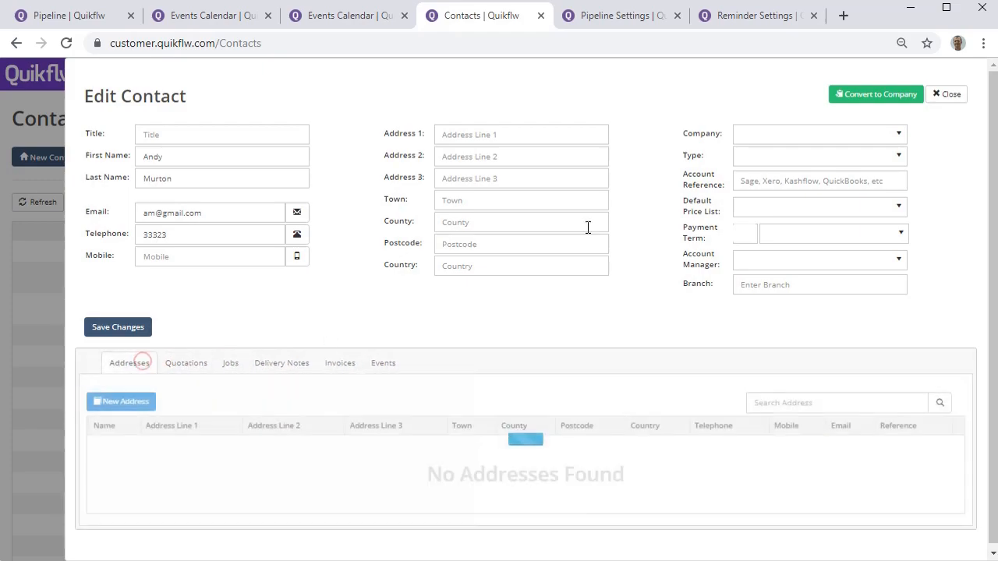
Check which companies the contact can be assigned to, then close the contact without saving.
click(864, 135)
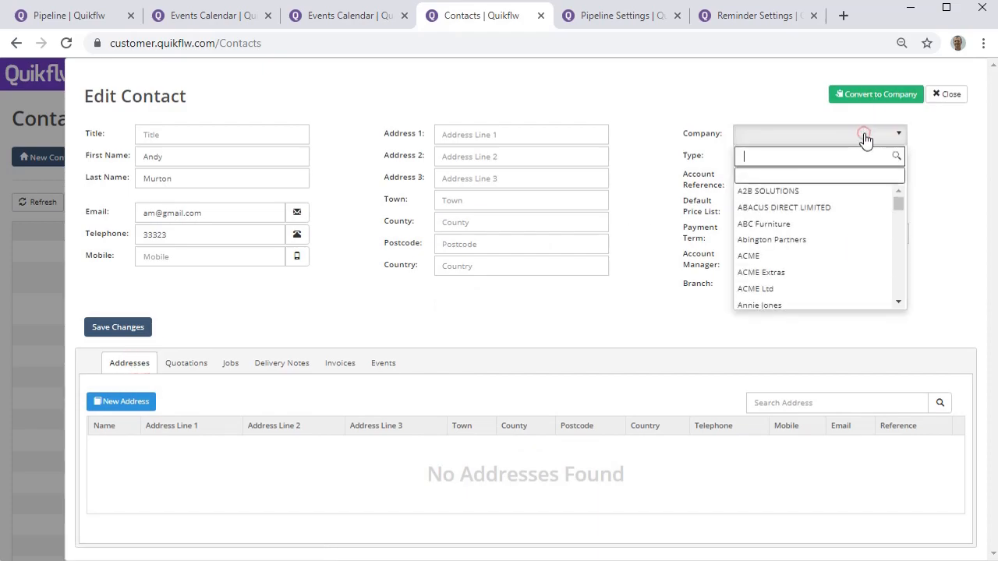
click(808, 94)
click(946, 94)
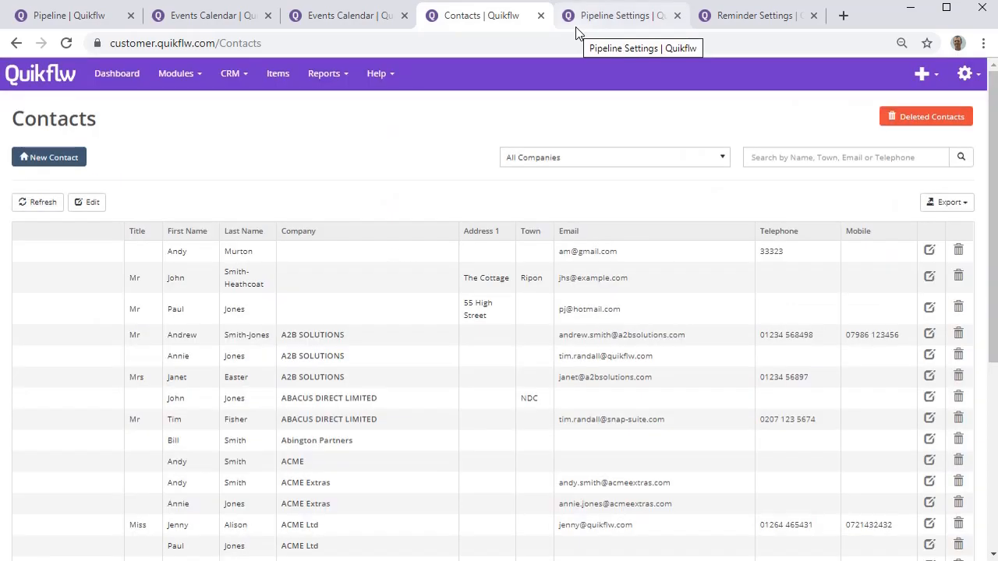
Open the "Today's Calls" reminder in the CRM reminder settings and review its frequency, trigger time, recipients and email content.
click(745, 21)
click(975, 78)
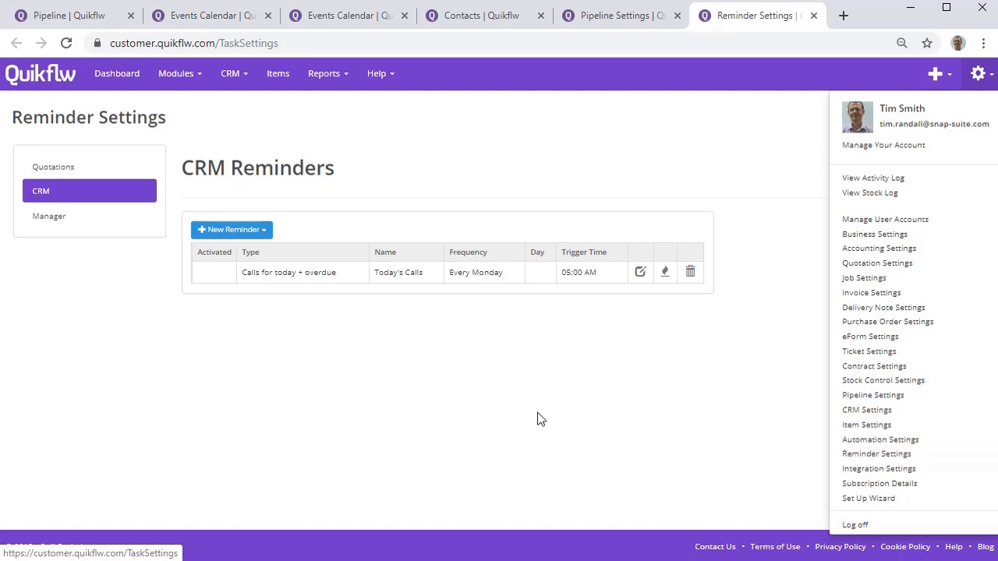
click(642, 272)
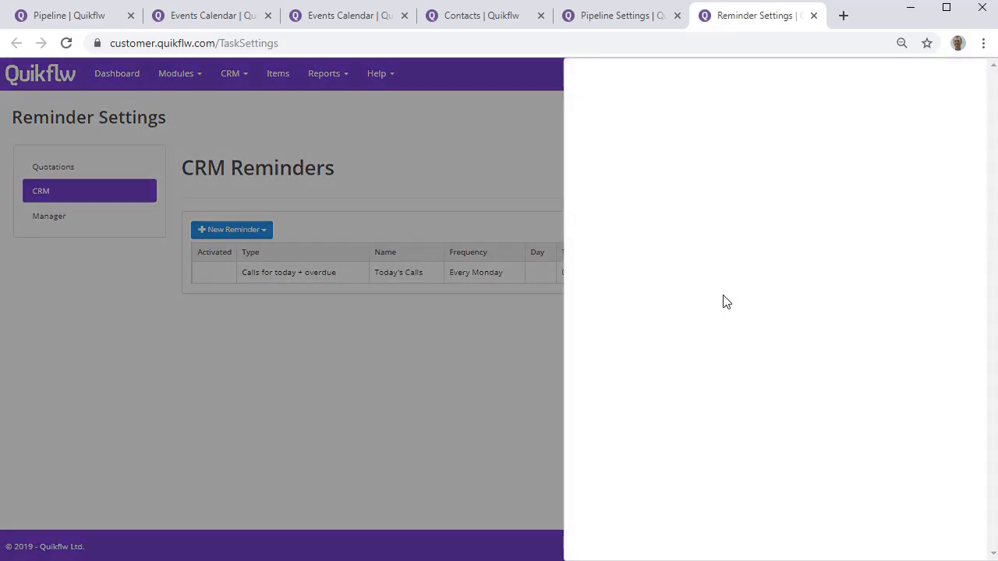
scroll(710, 312, down, 1)
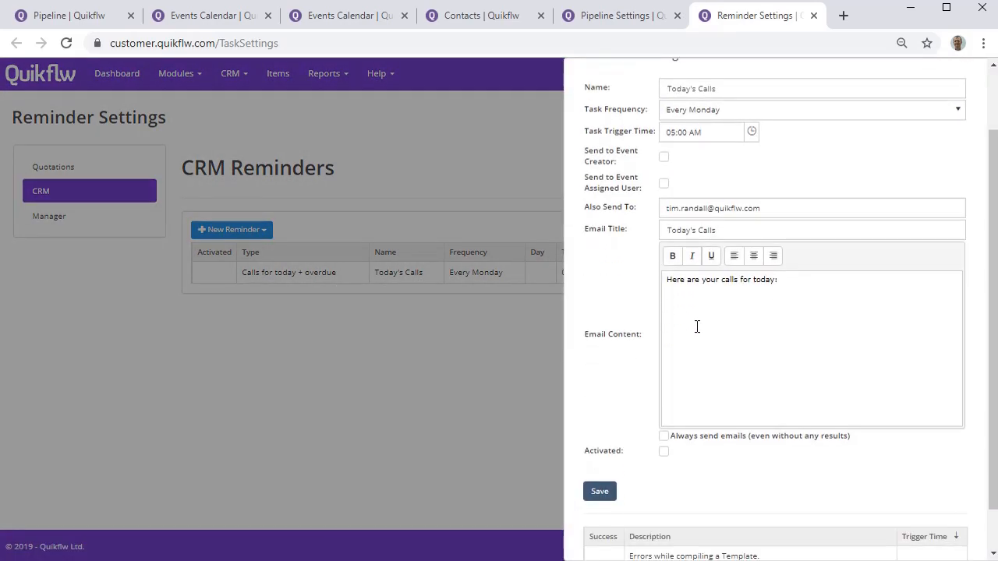
scroll(697, 327, up, 1)
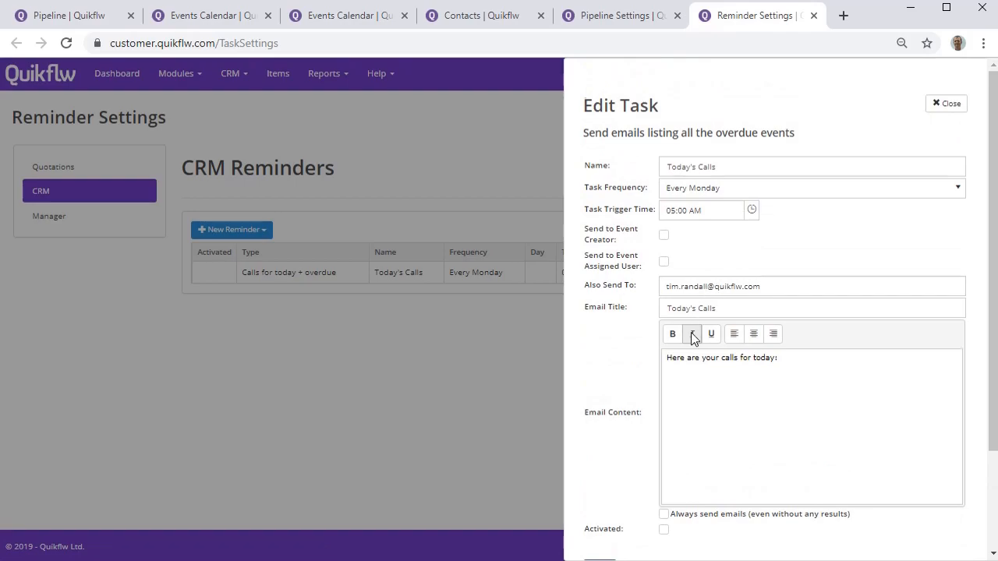
scroll(690, 343, down, 1)
scroll(688, 346, down, 1)
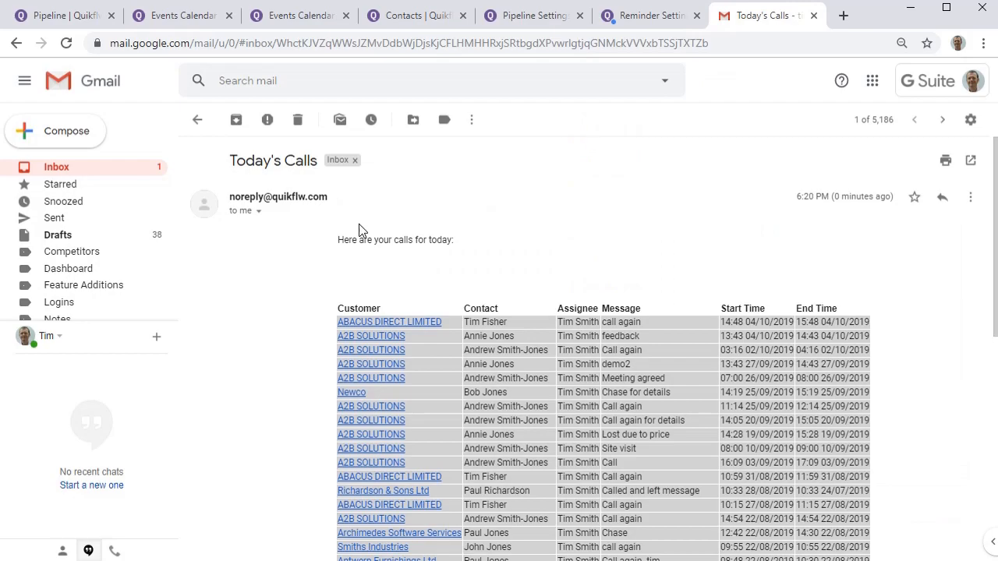
Review the "Today's Calls" email in Gmail, open the Newco company record from its link and close the record.
scroll(361, 230, down, 1)
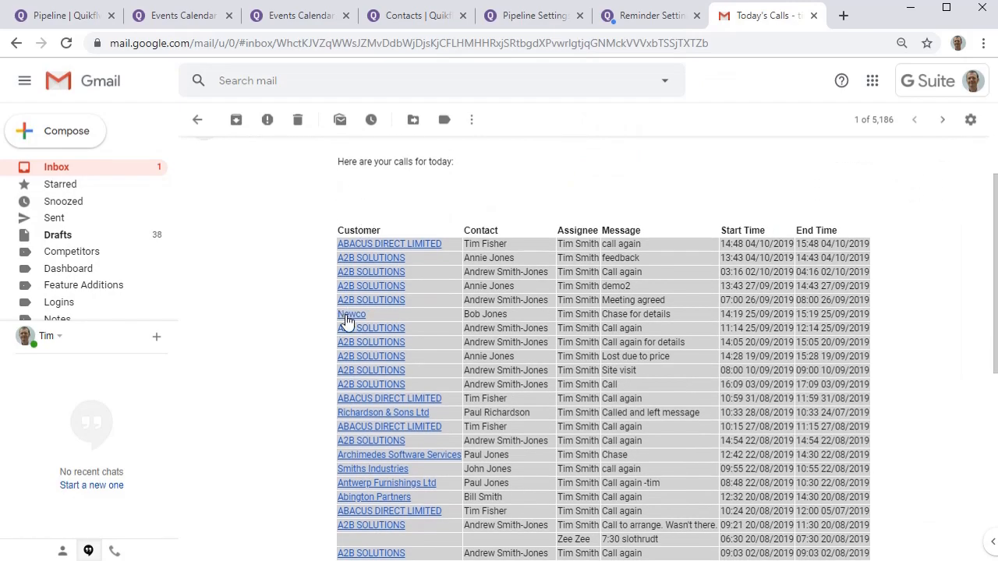
click(349, 318)
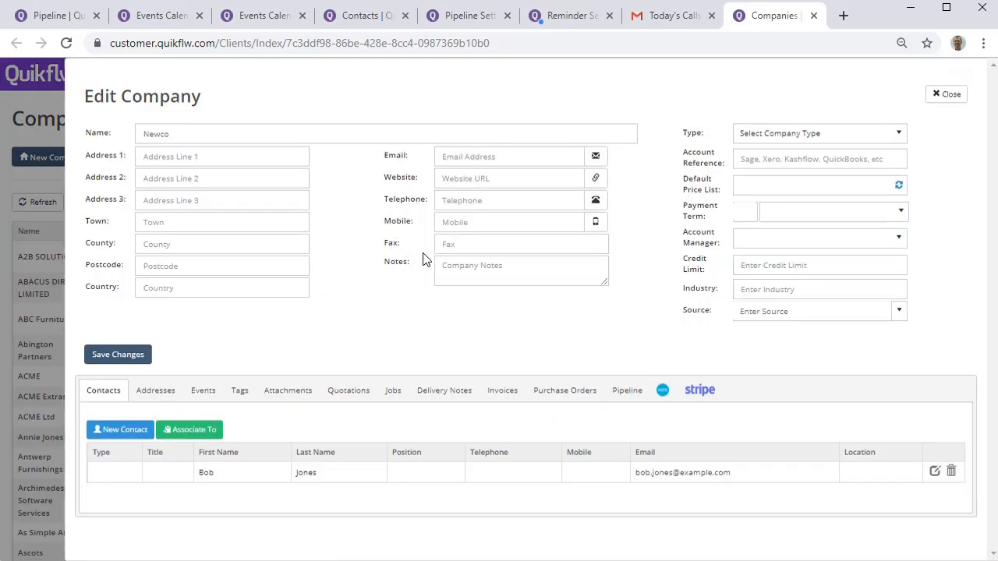
click(945, 93)
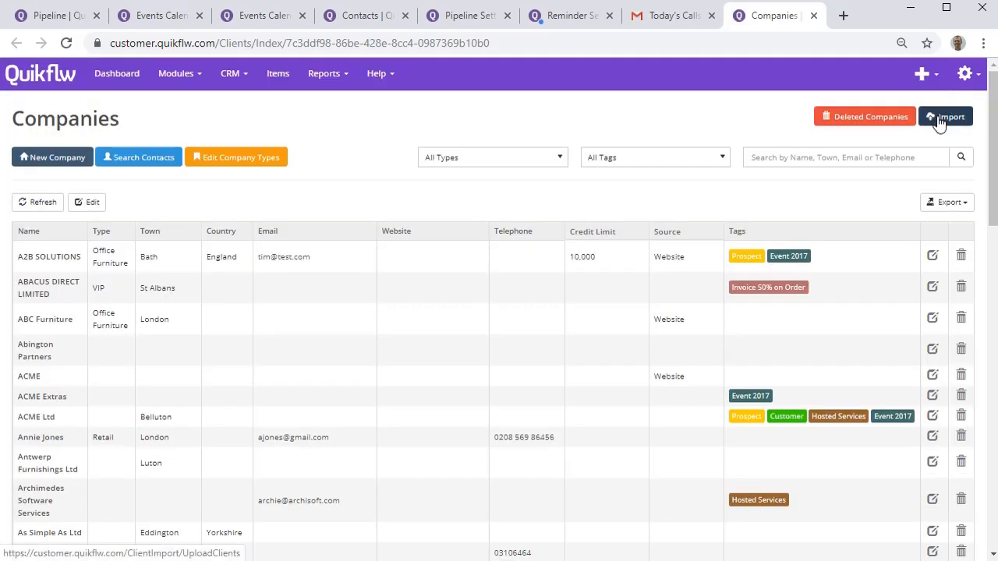
Open the import page for companies.
click(941, 118)
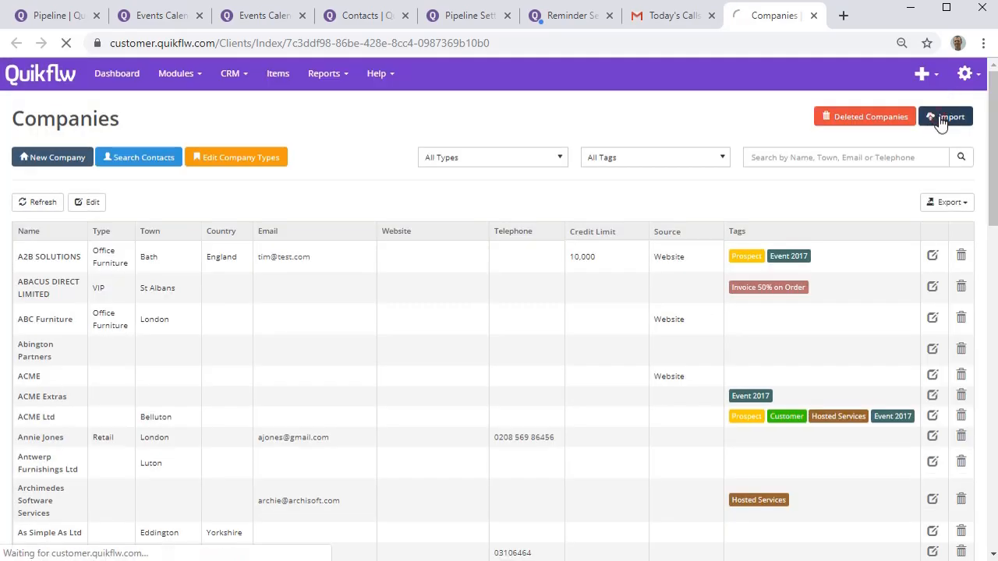